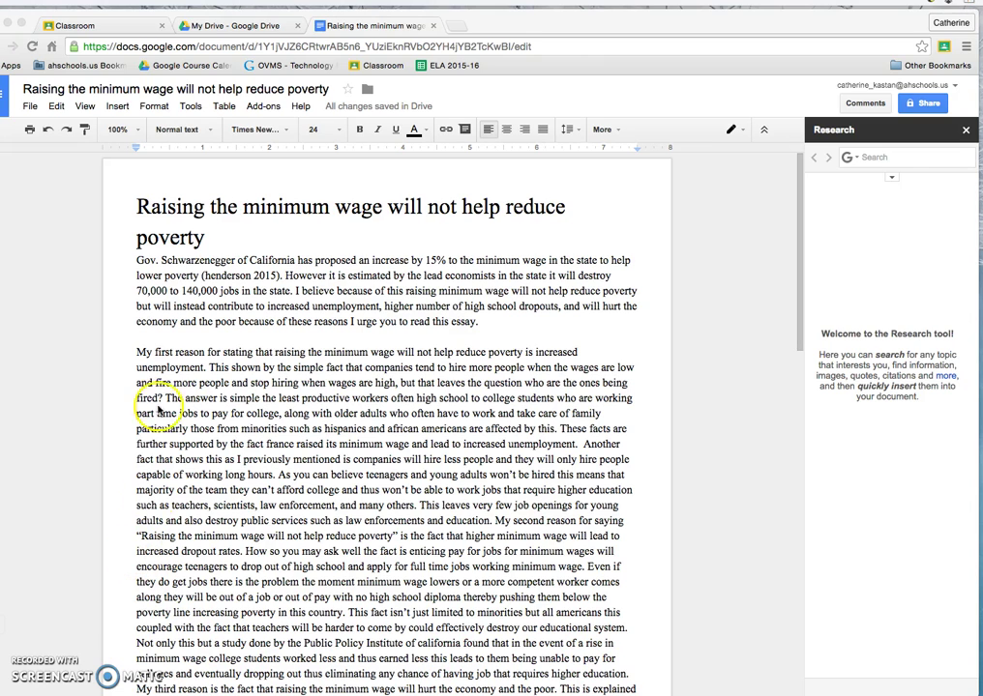
left_click(143, 262)
left_click_drag(83, 263, 476, 342)
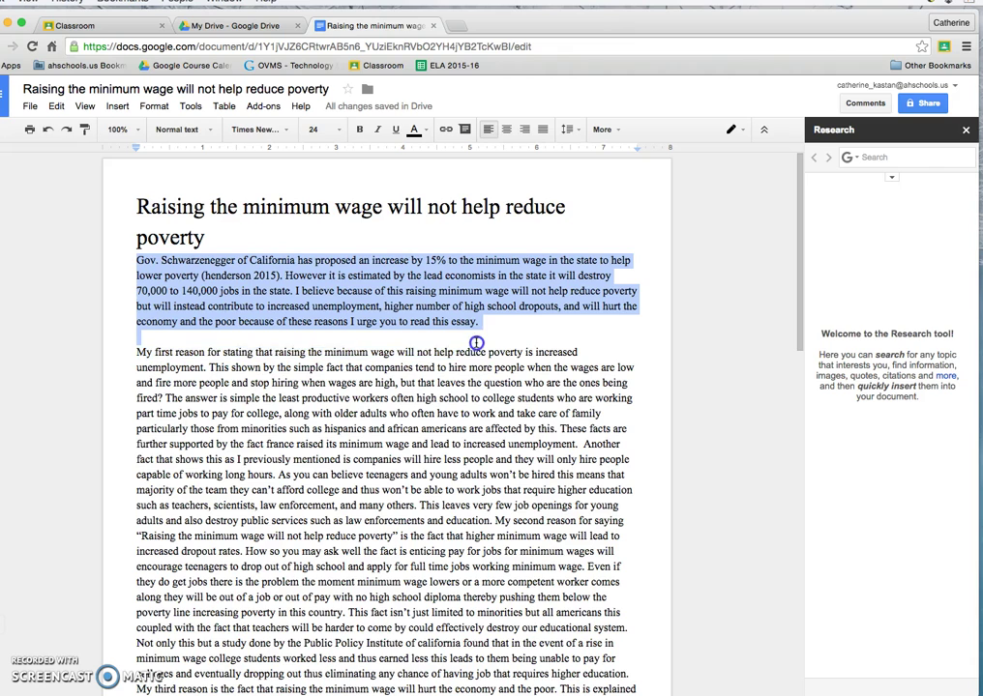
left_click(155, 249)
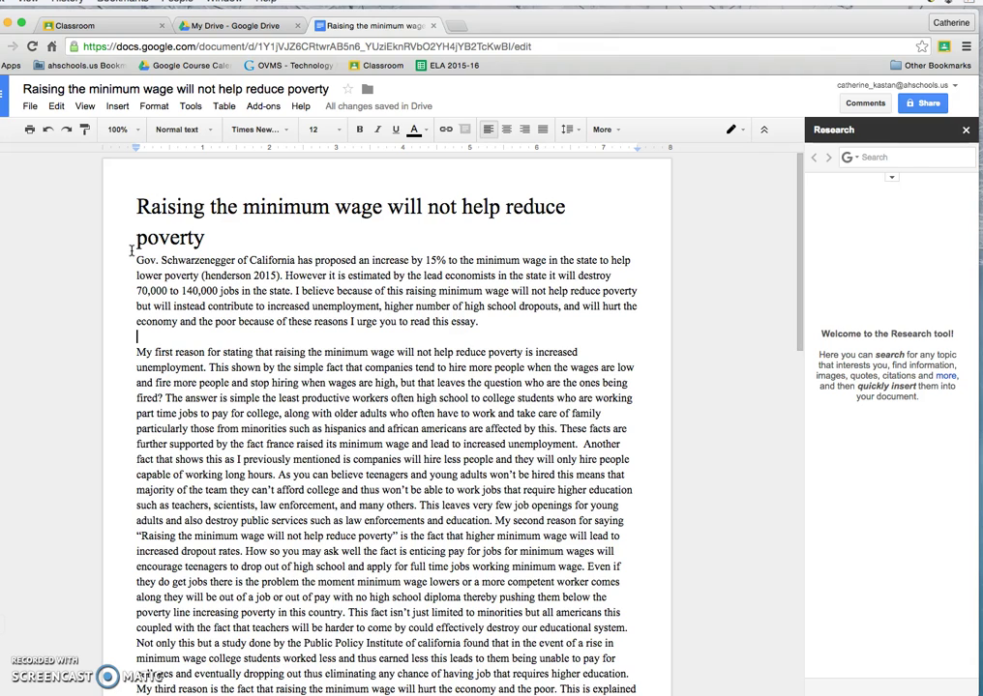
left_click(131, 257)
left_click_drag(132, 259, 274, 306)
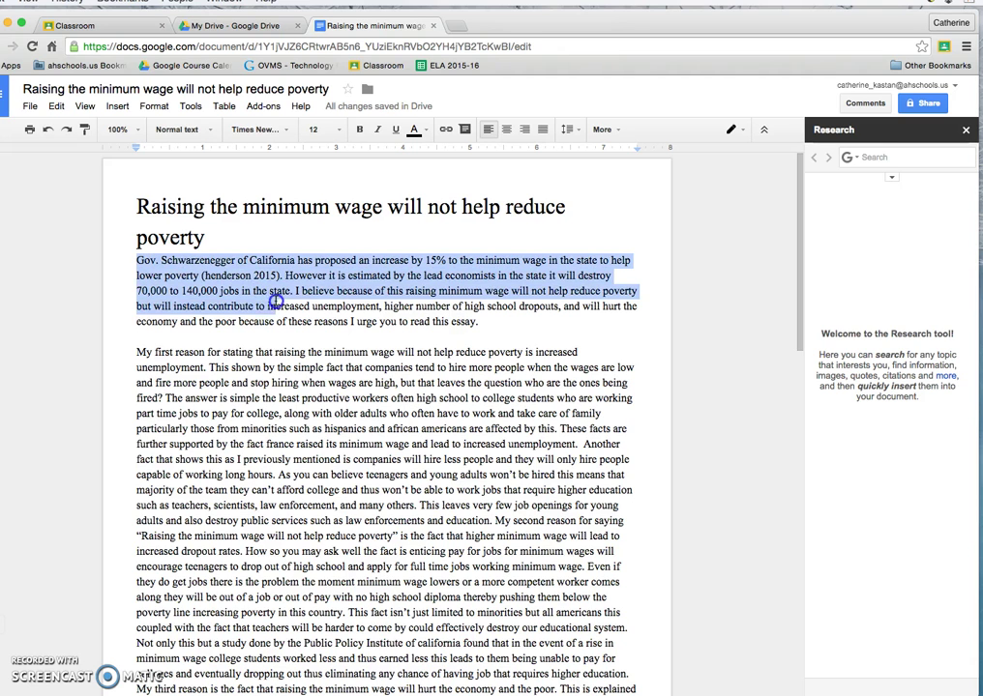
Set the line spacing of the entire document to double
left_click(251, 245)
key("super+a")
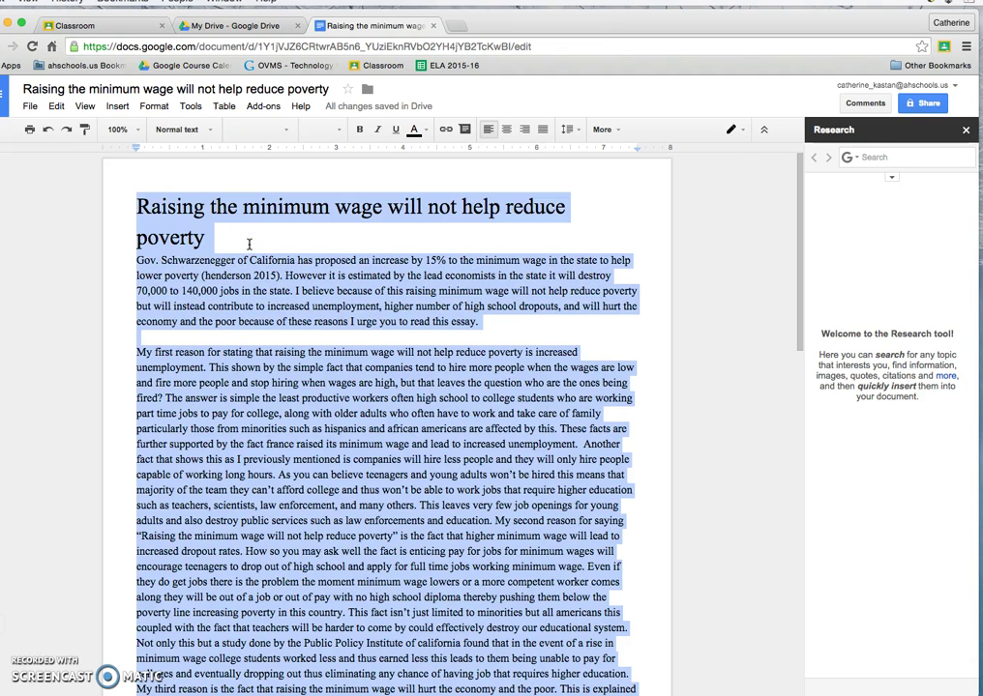
left_click(579, 132)
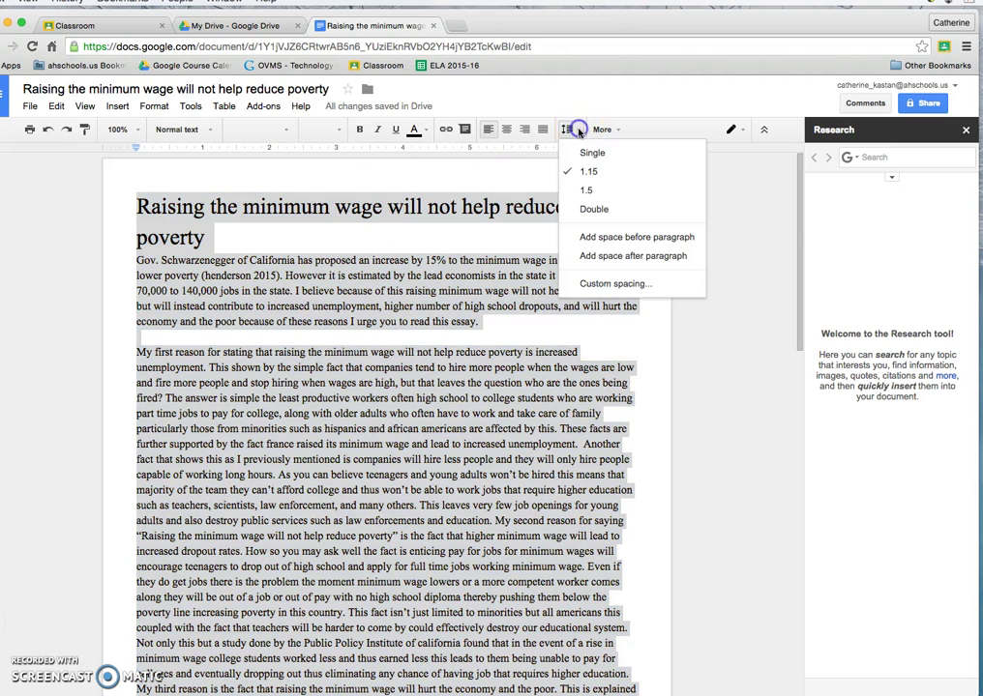
left_click(600, 217)
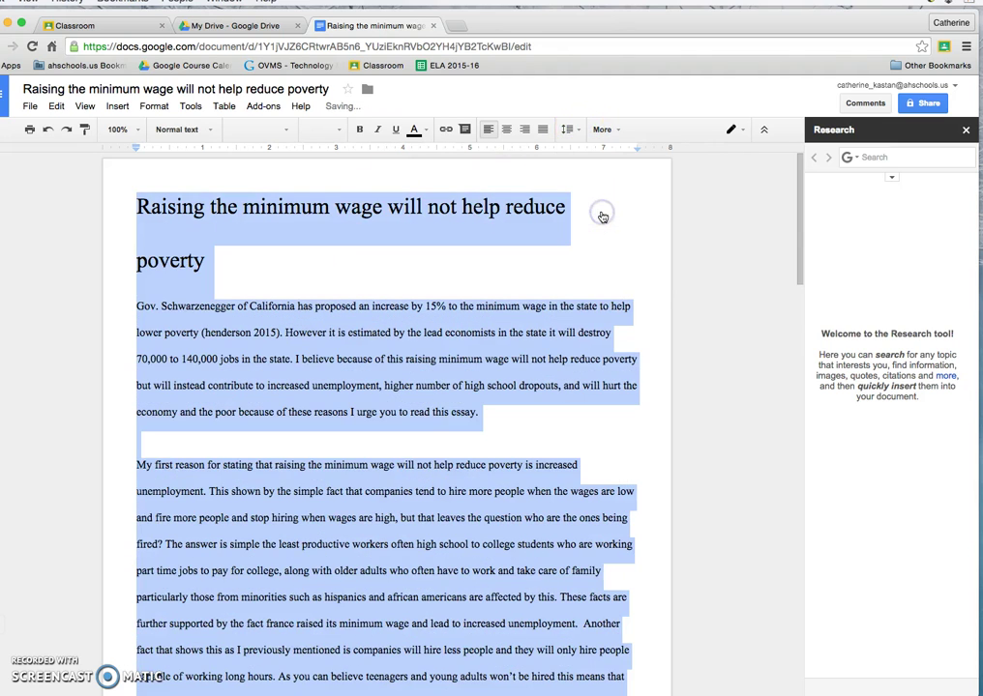
left_click(360, 266)
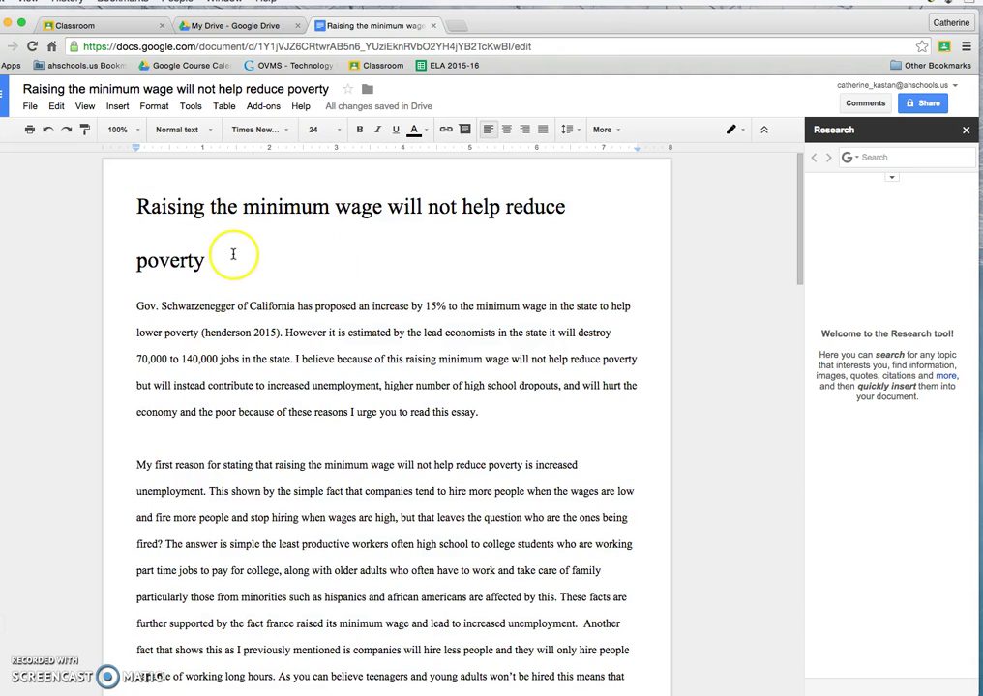
Center the essay title and set its font size to 18
left_click_drag(217, 259, 120, 220)
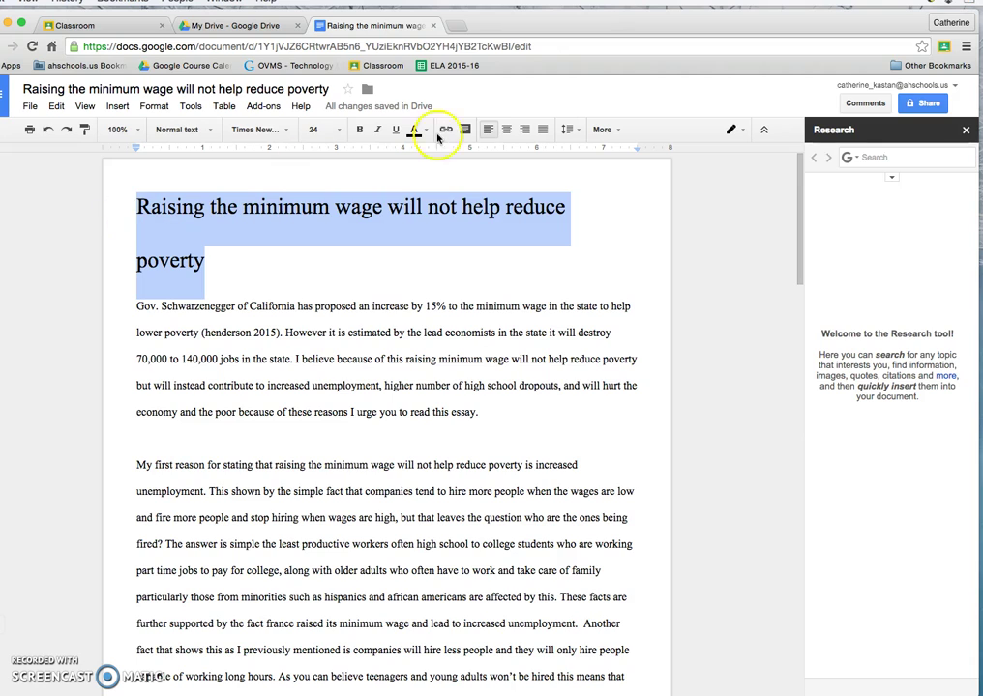
left_click(506, 131)
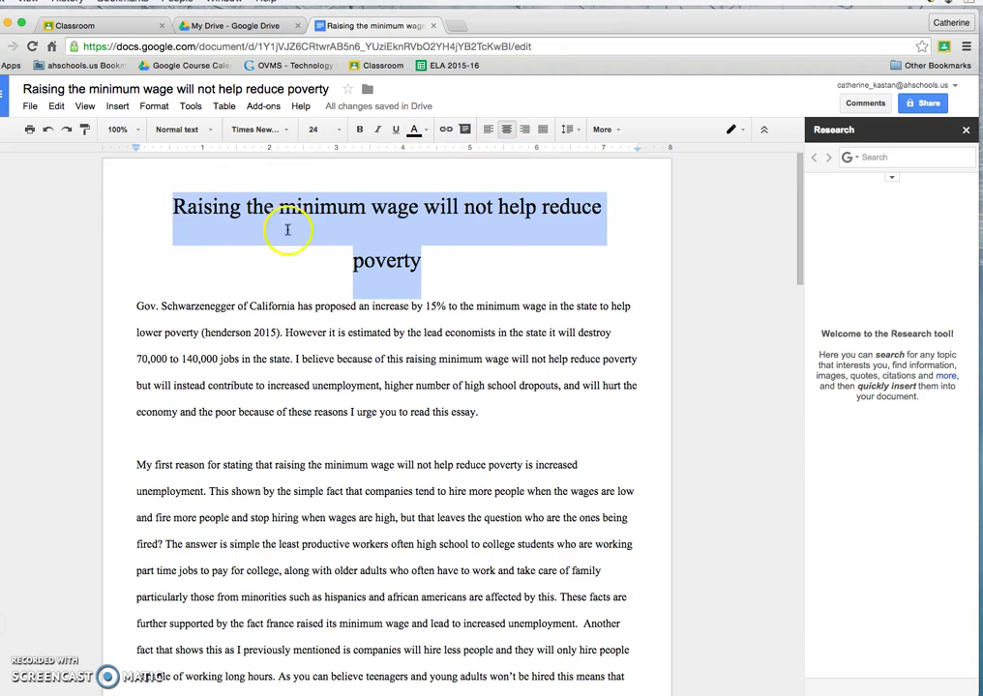
left_click(338, 130)
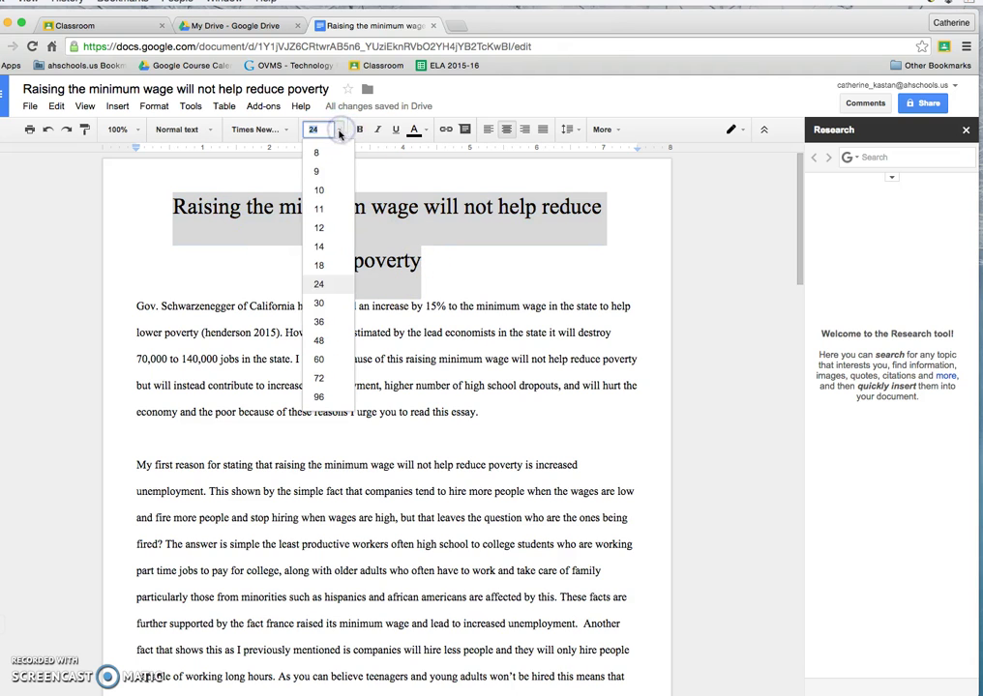
left_click(321, 265)
Insert two blank lines above the essay title
left_click(201, 202)
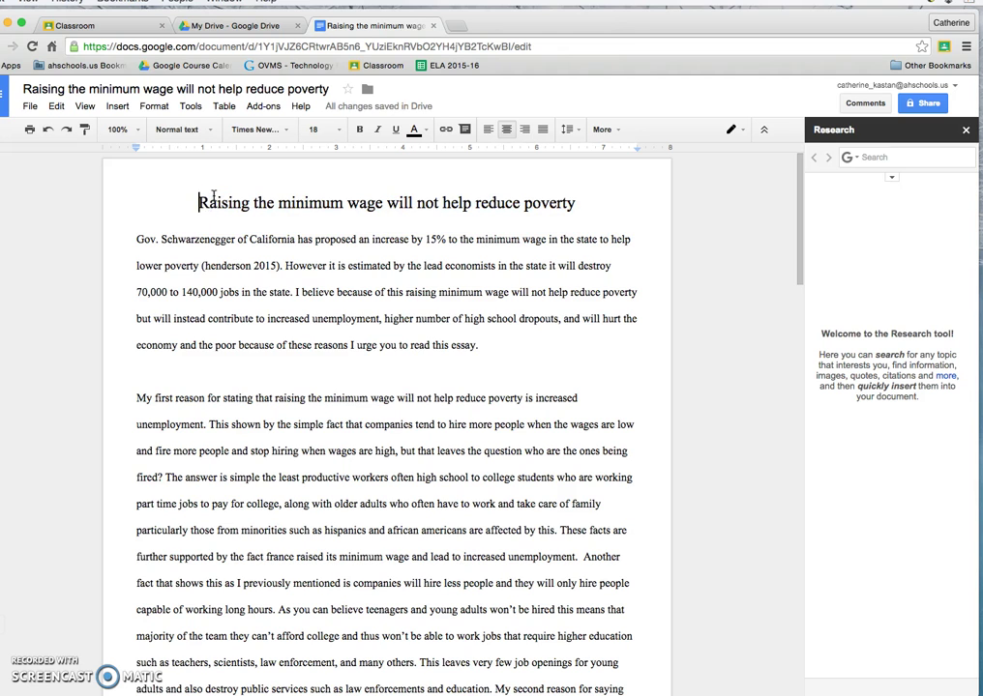
key("Return")
key("Return")
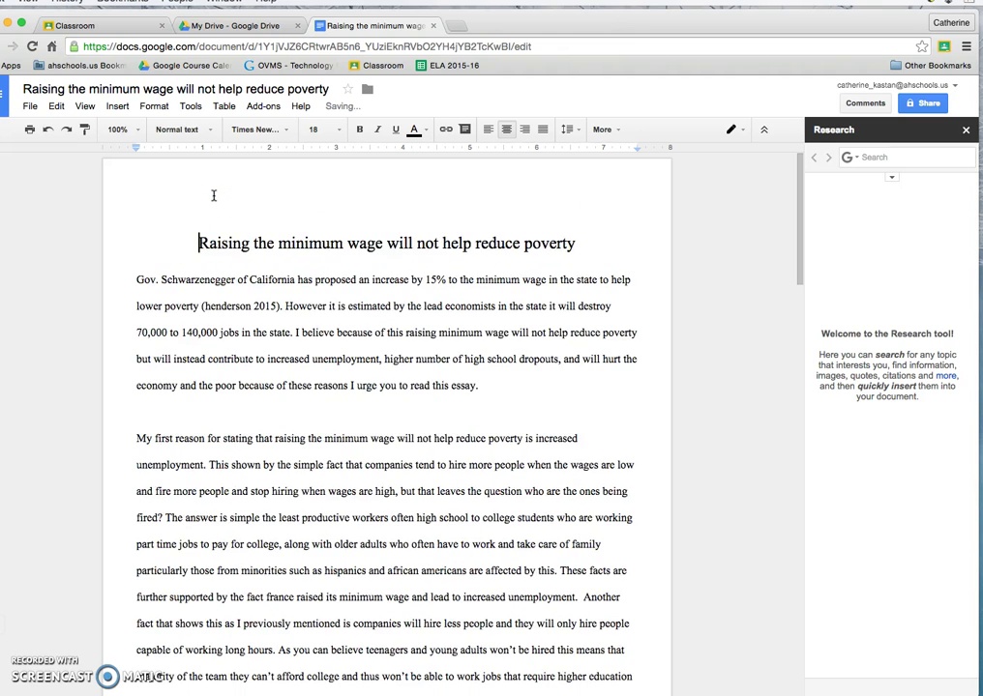
Add a right-aligned heading at the start of the page with the writer's name and "Hour 12" on separate lines
left_click(199, 181)
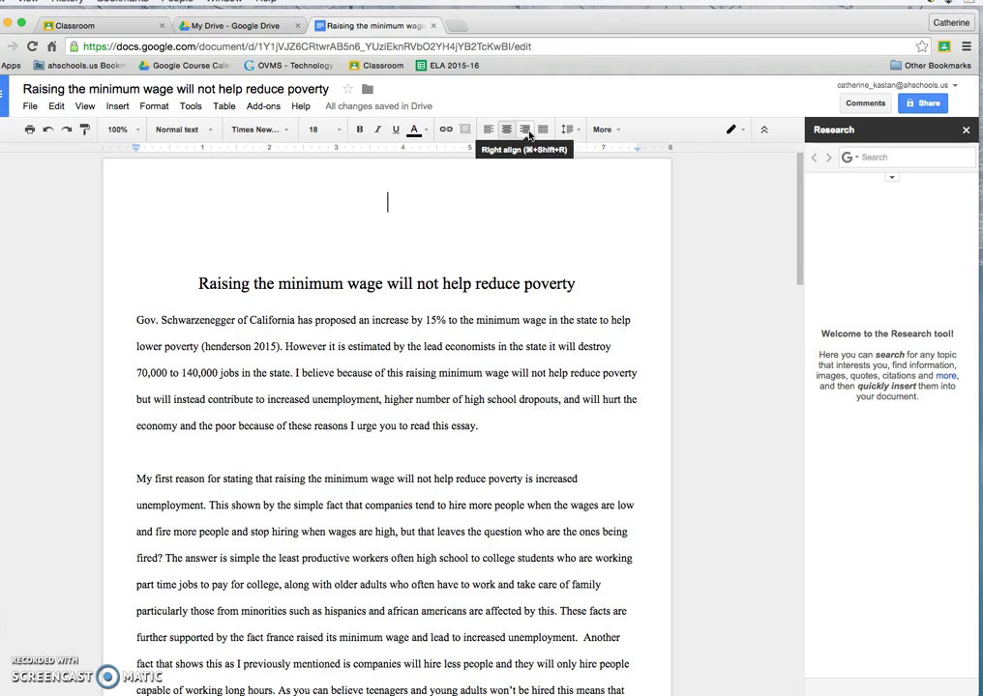
left_click(525, 132)
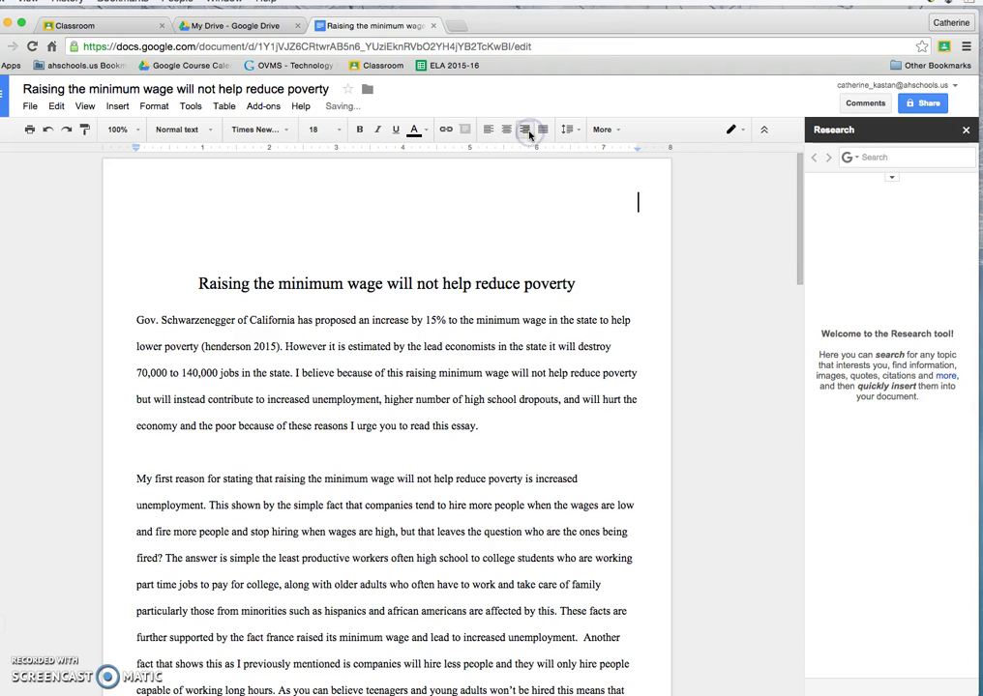
type("Mrs. Kastan")
key("Return")
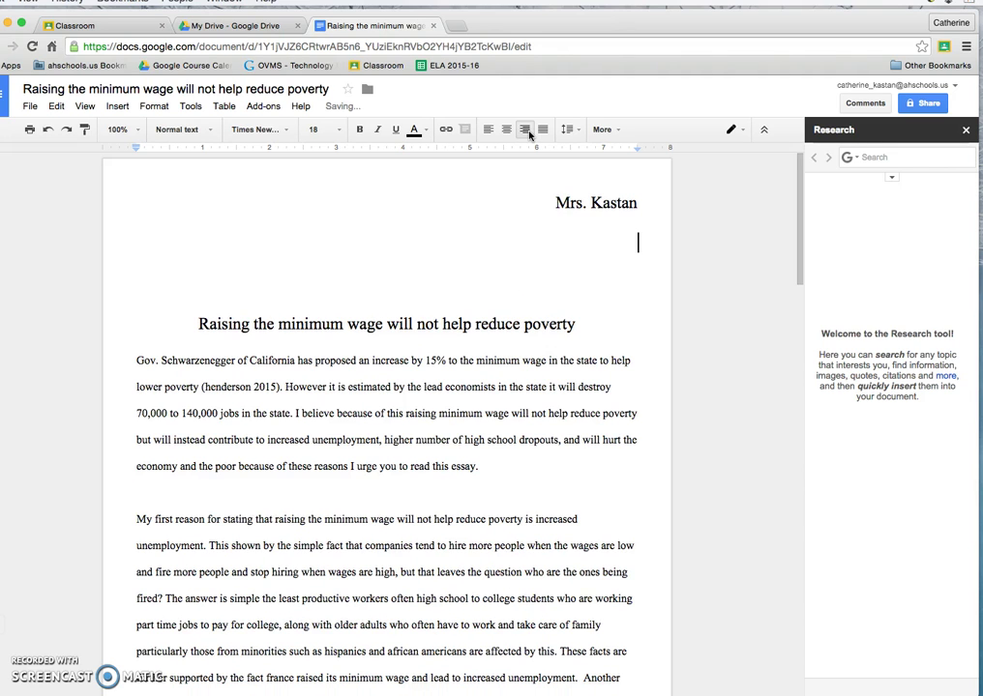
type("Hour 12")
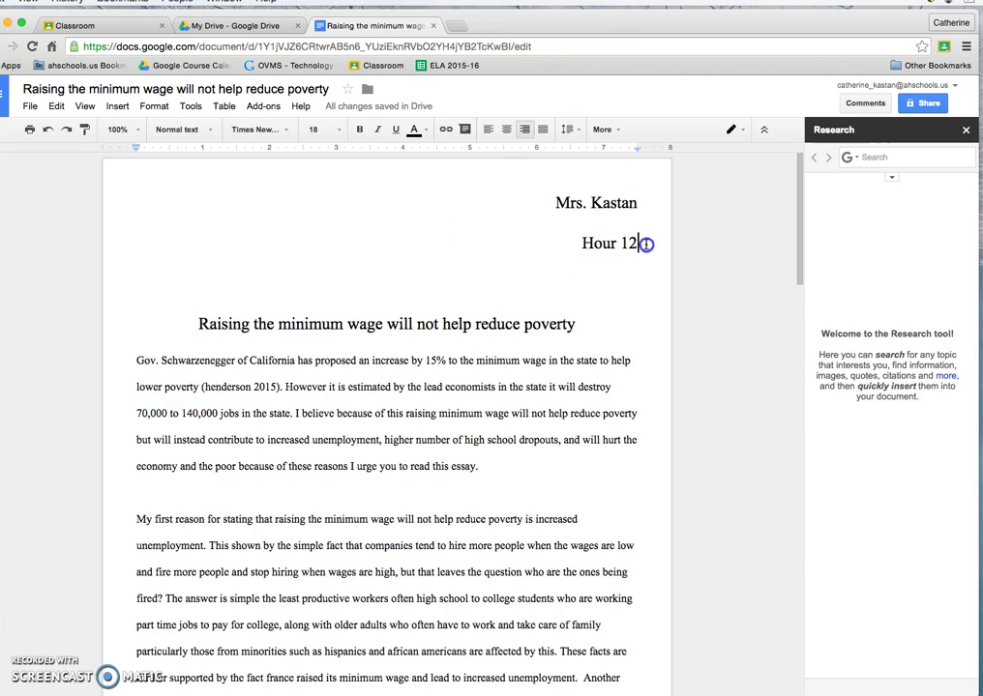
Add a left-aligned line below the hour reading "Research Question: Will raising the minimum wage reduce poverty?"
key("Return")
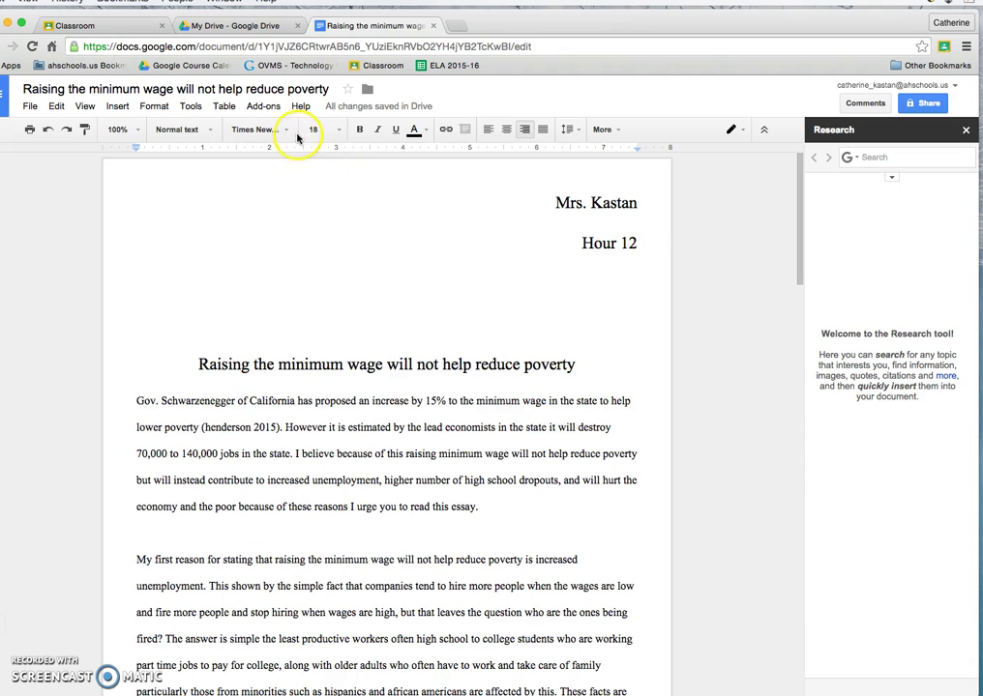
left_click(489, 132)
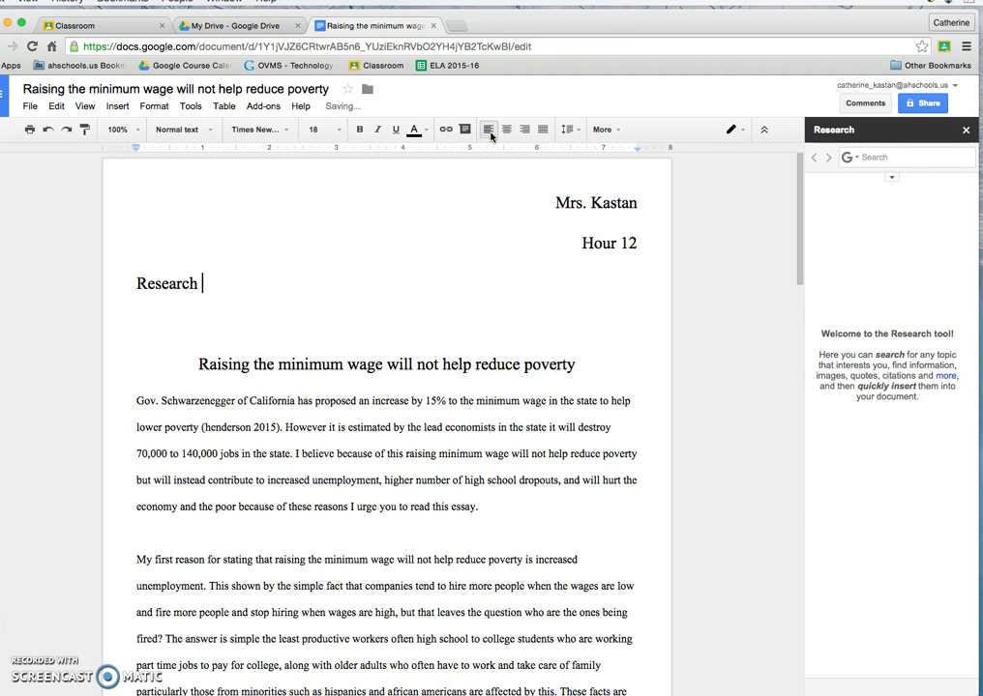
type("W")
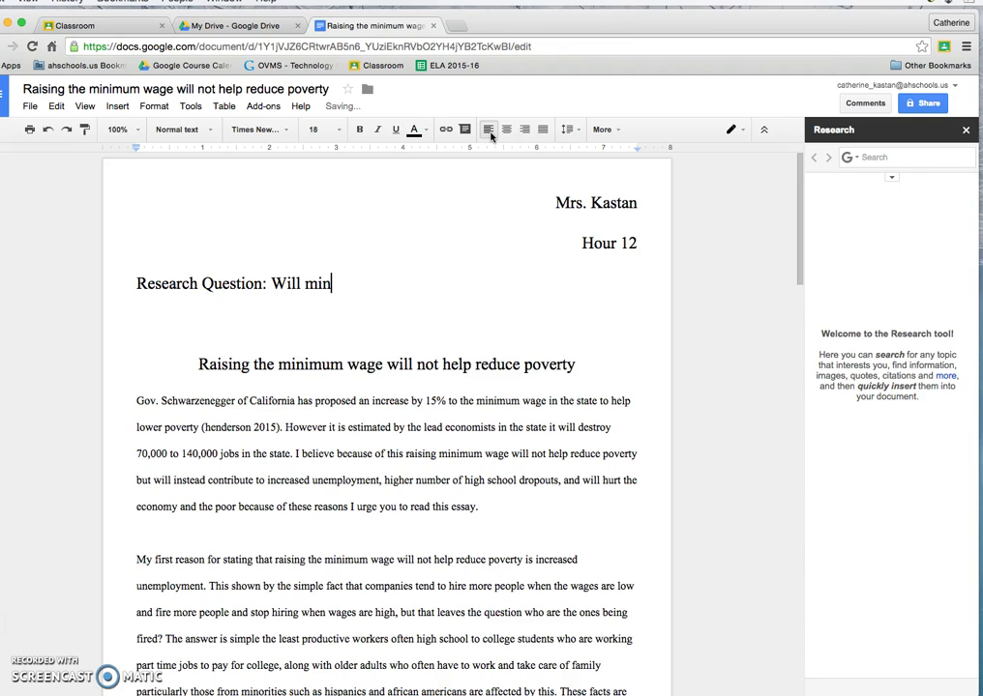
type("ill raising the")
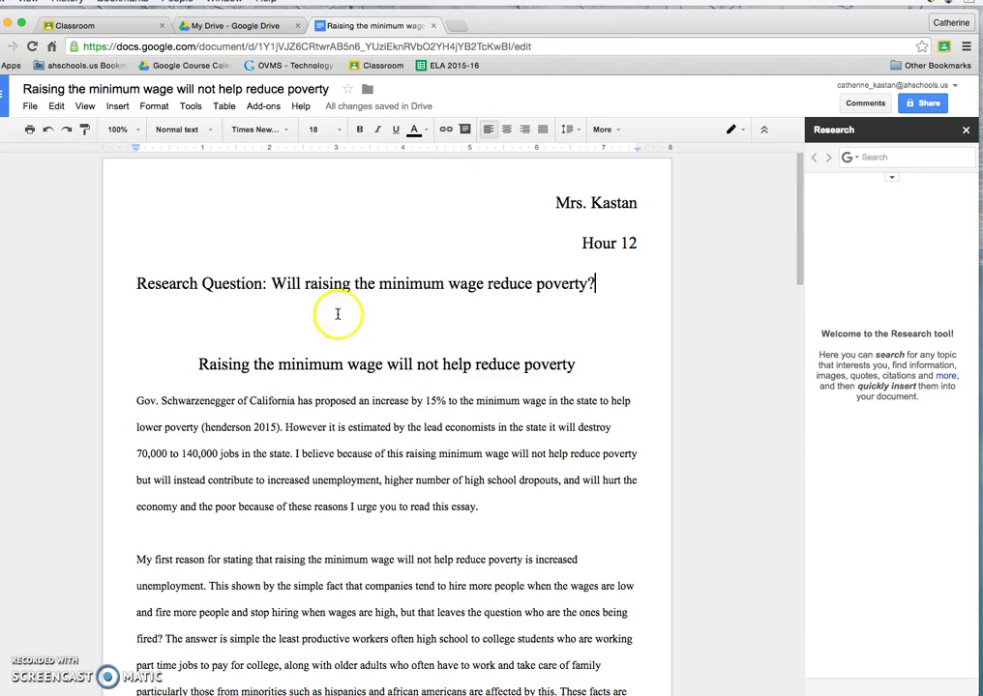
Set the name, hour and research question lines to single spacing
double_click(617, 282)
left_click_drag(617, 282, 390, 203)
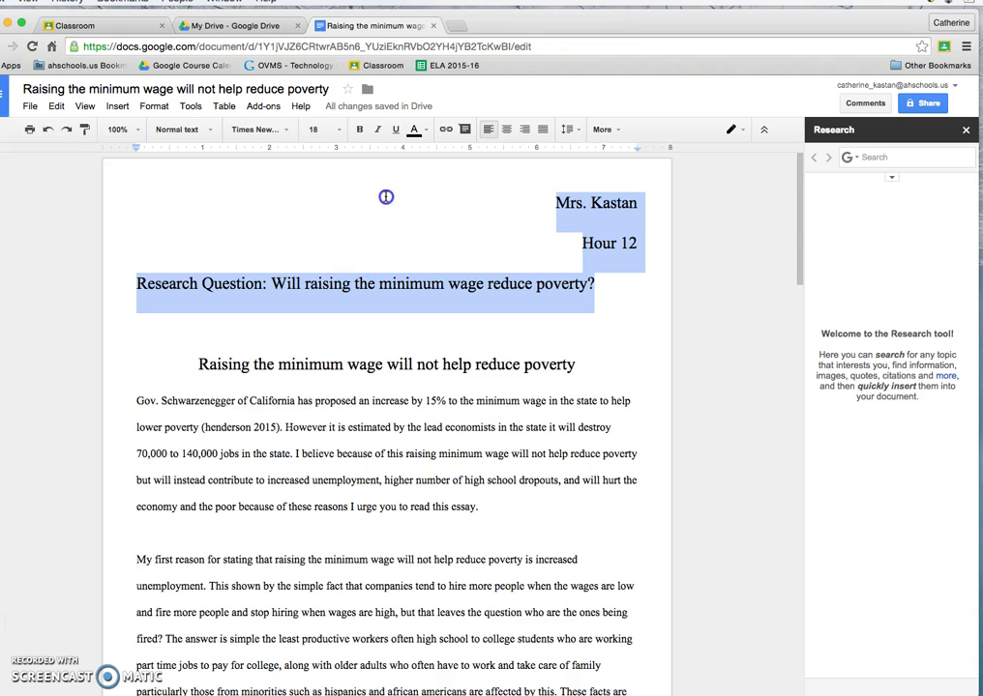
left_click(578, 133)
left_click(587, 152)
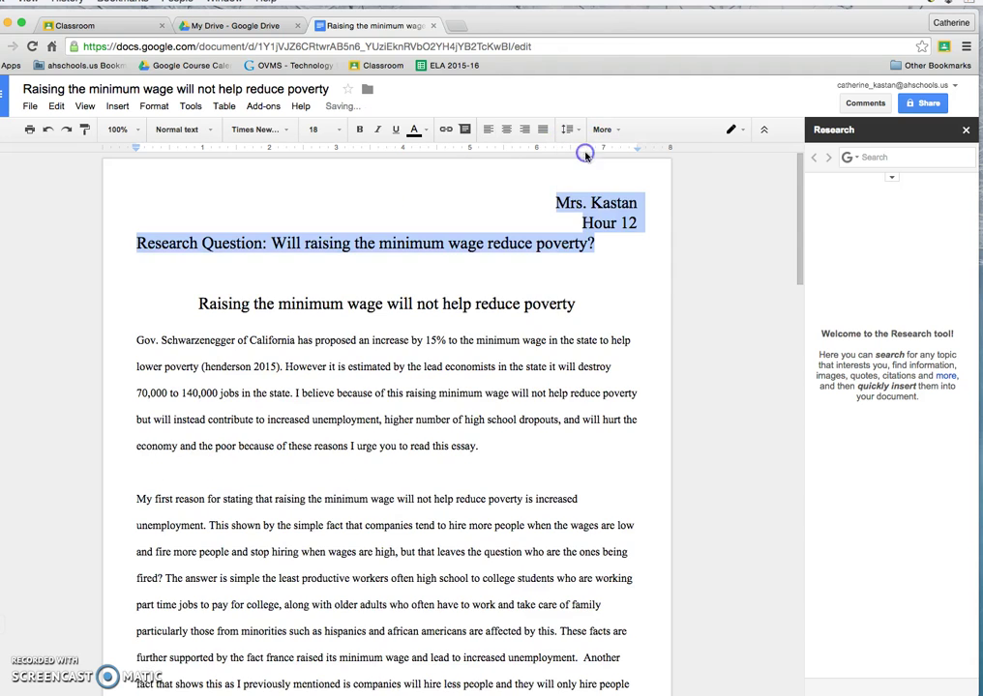
left_click(451, 203)
left_click(512, 274)
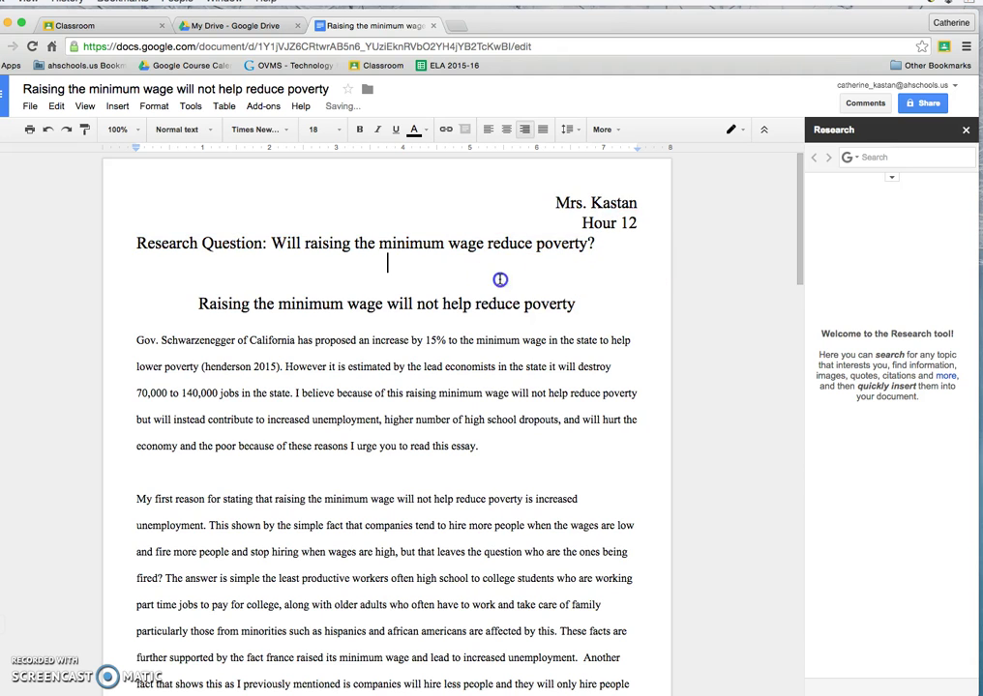
Indent the first line of the first two body paragraphs and delete the blank line between them
scroll(518, 348, "down", 2)
scroll(527, 352, "down", 10)
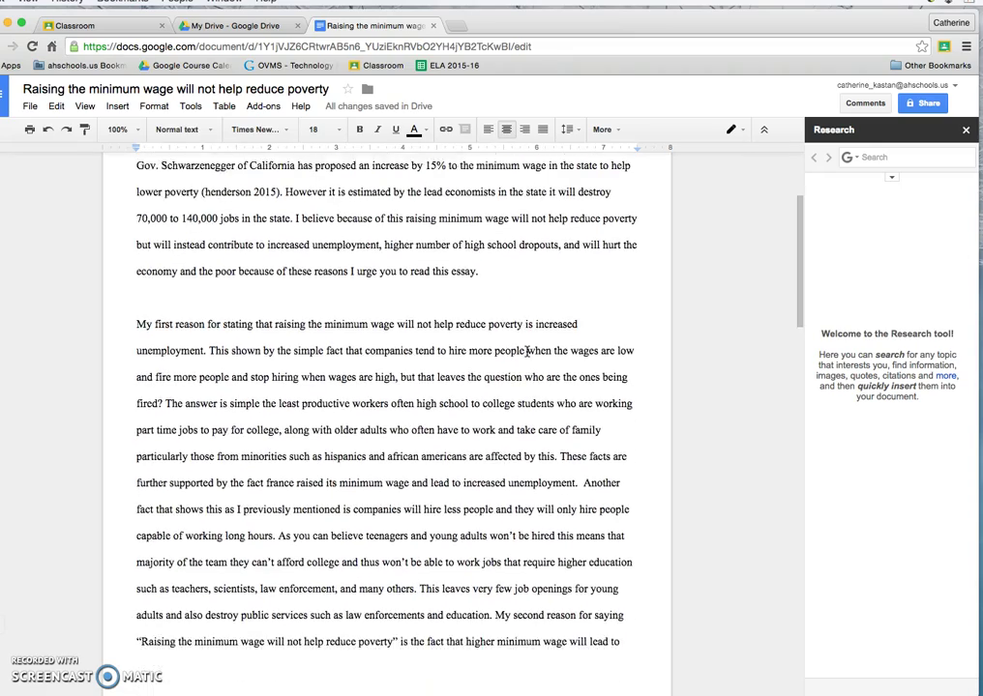
scroll(527, 352, "down", 9)
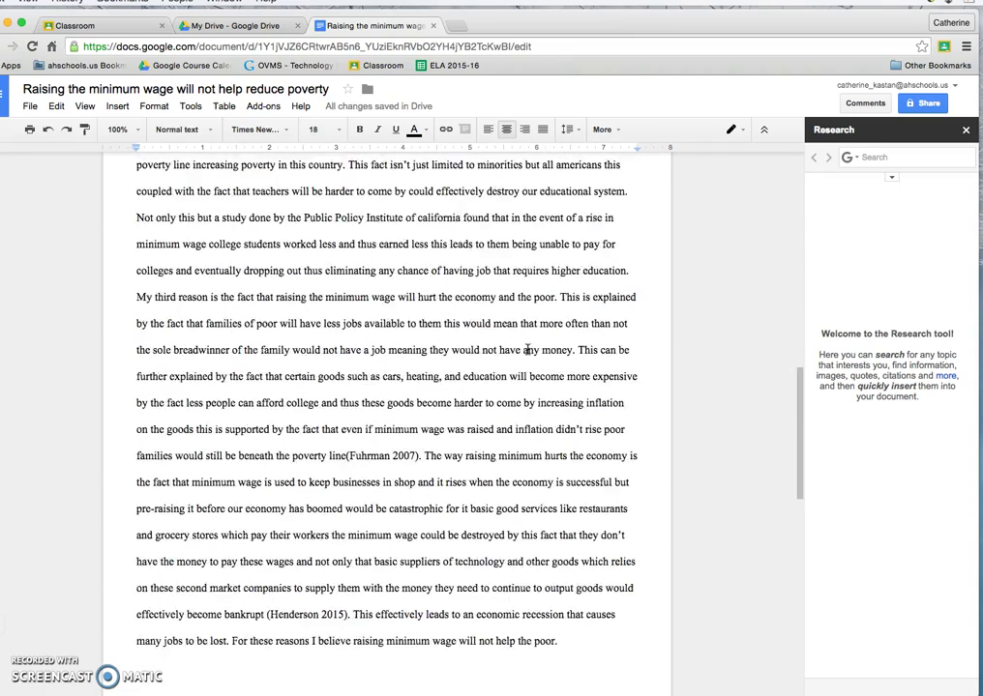
scroll(527, 351, "up", 4)
scroll(527, 350, "up", 17)
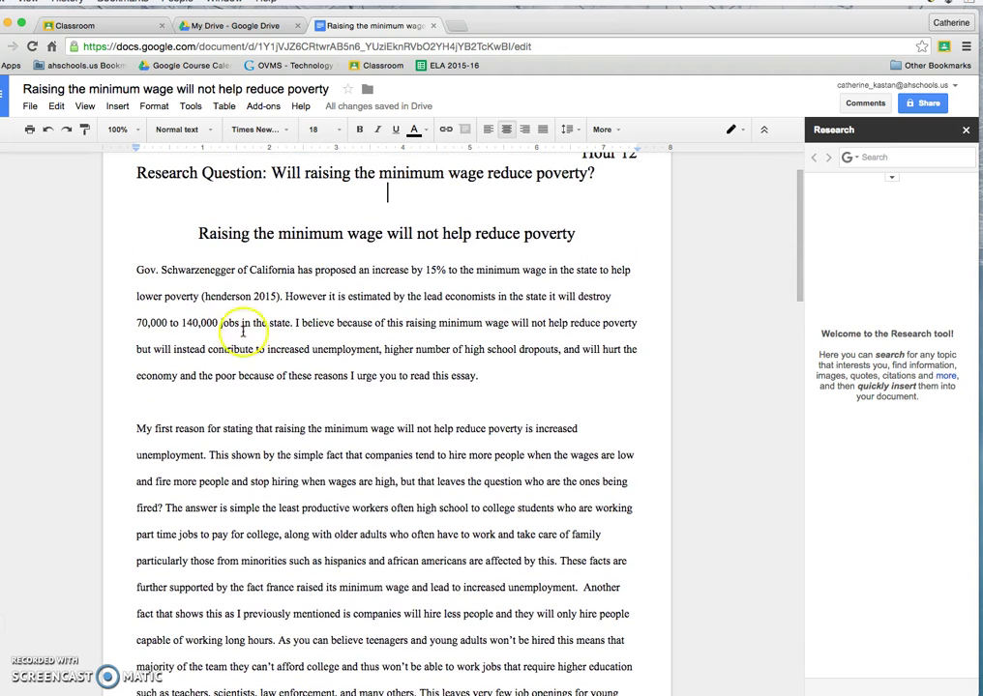
left_click_drag(136, 380, 135, 400)
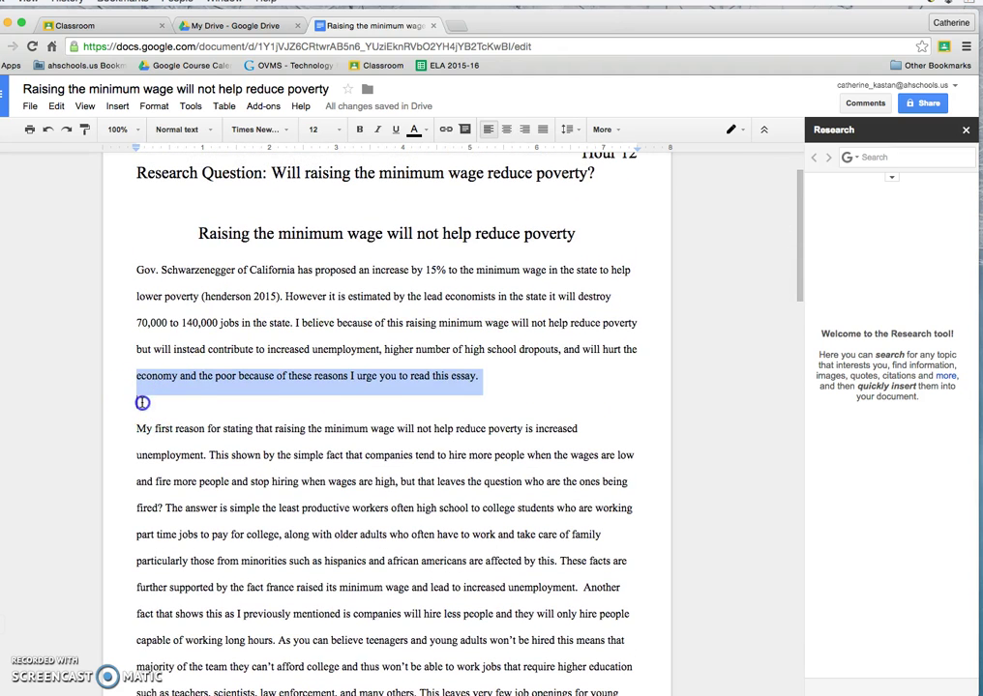
left_click(135, 399)
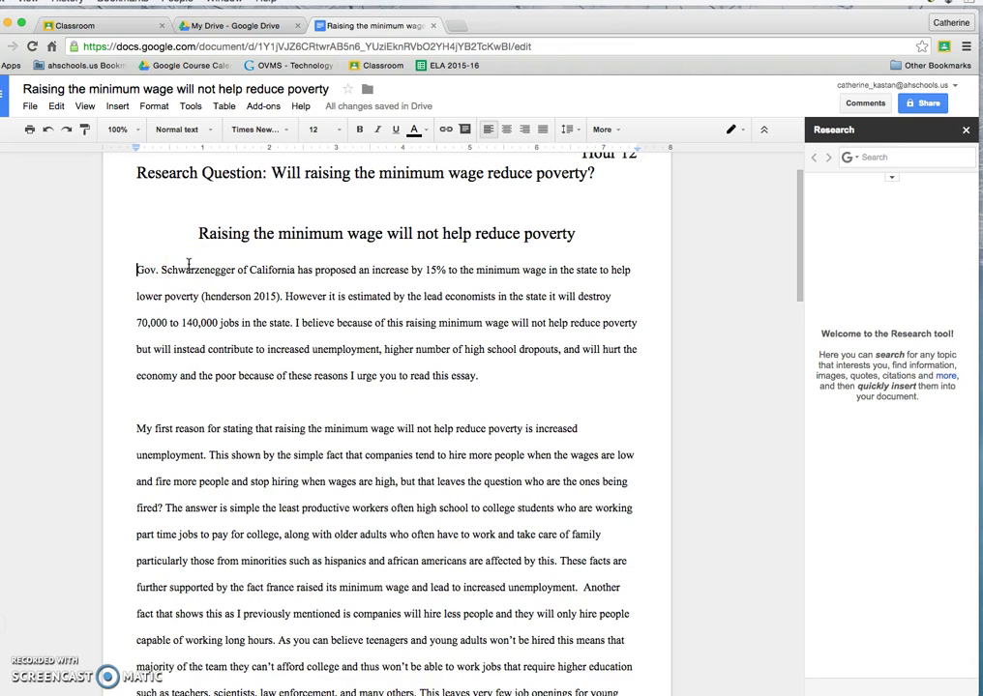
key("Tab")
left_click(251, 399)
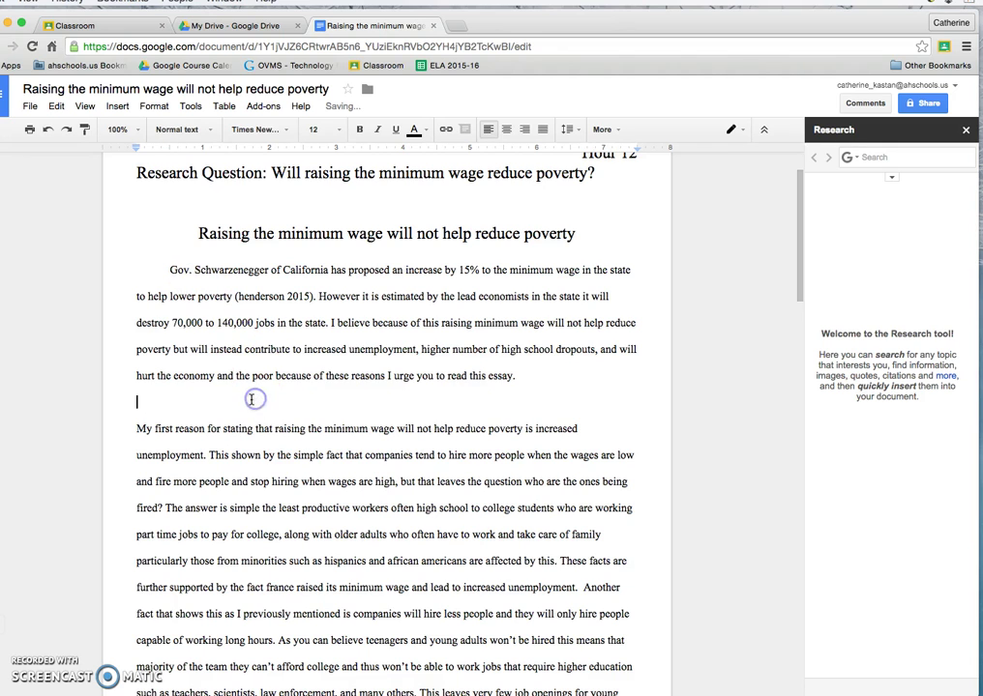
key("BackSpace")
left_click(135, 402)
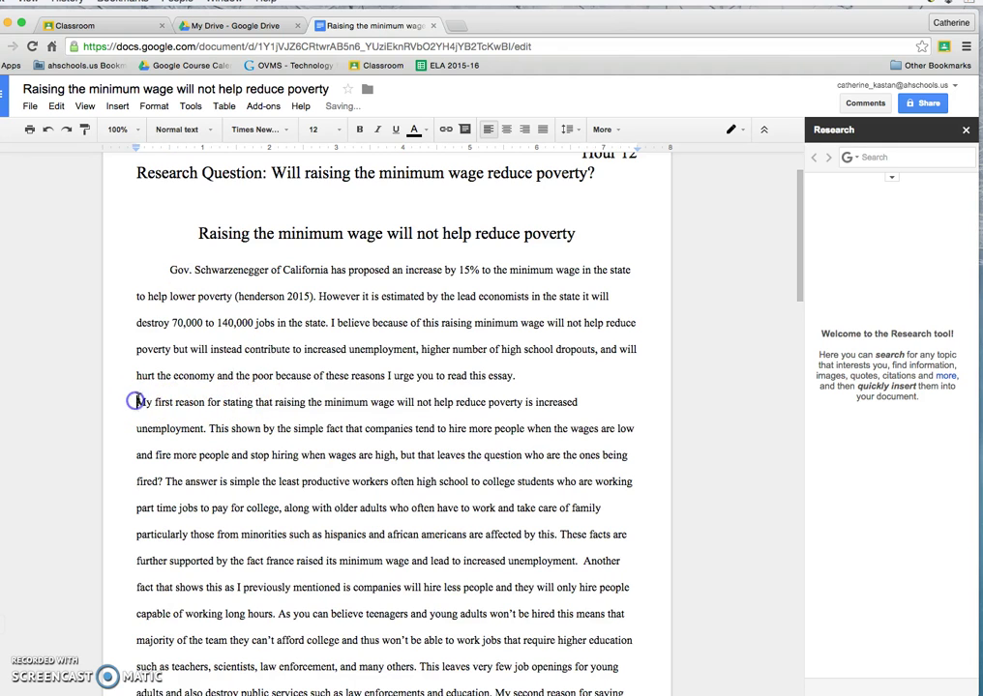
key("Tab")
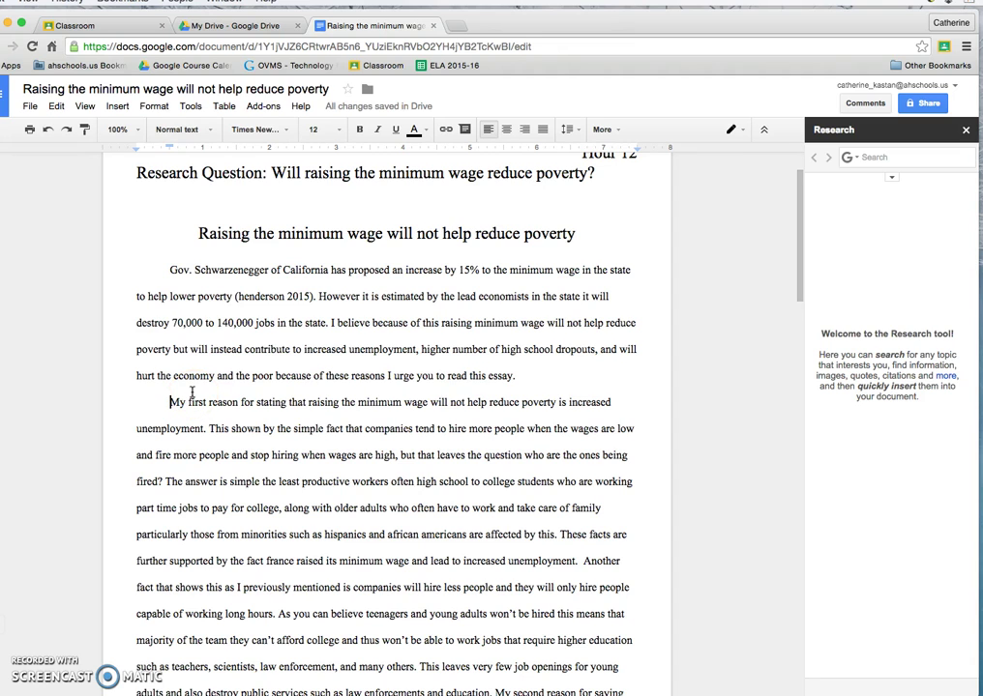
Remove the indents from the first two body paragraphs and put a blank line back between them
left_click(164, 395)
key("BackSpace")
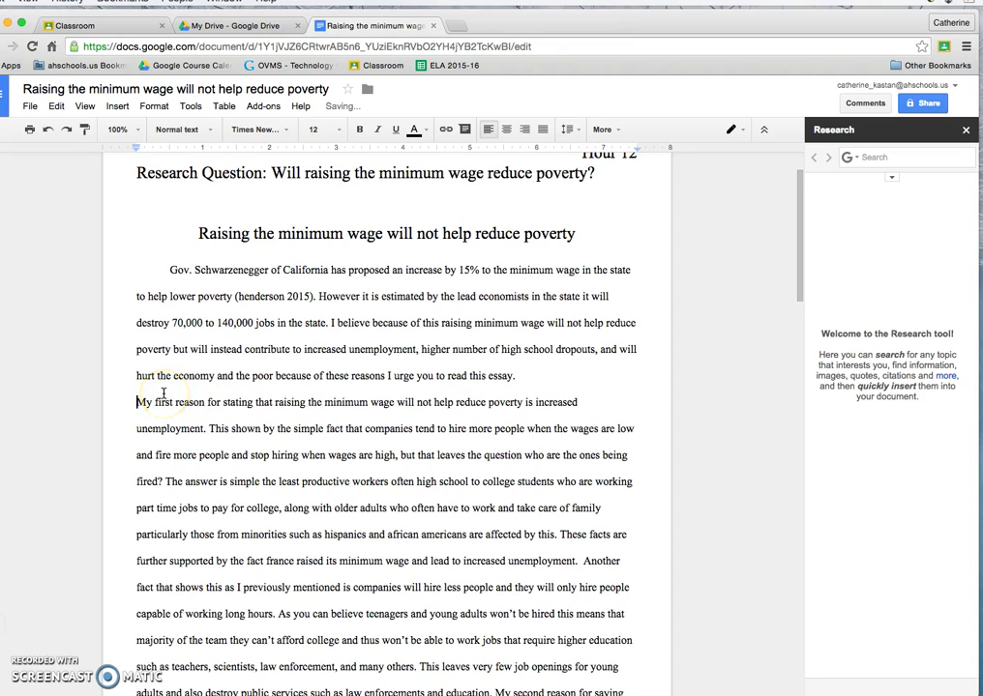
key("Return")
left_click(166, 271)
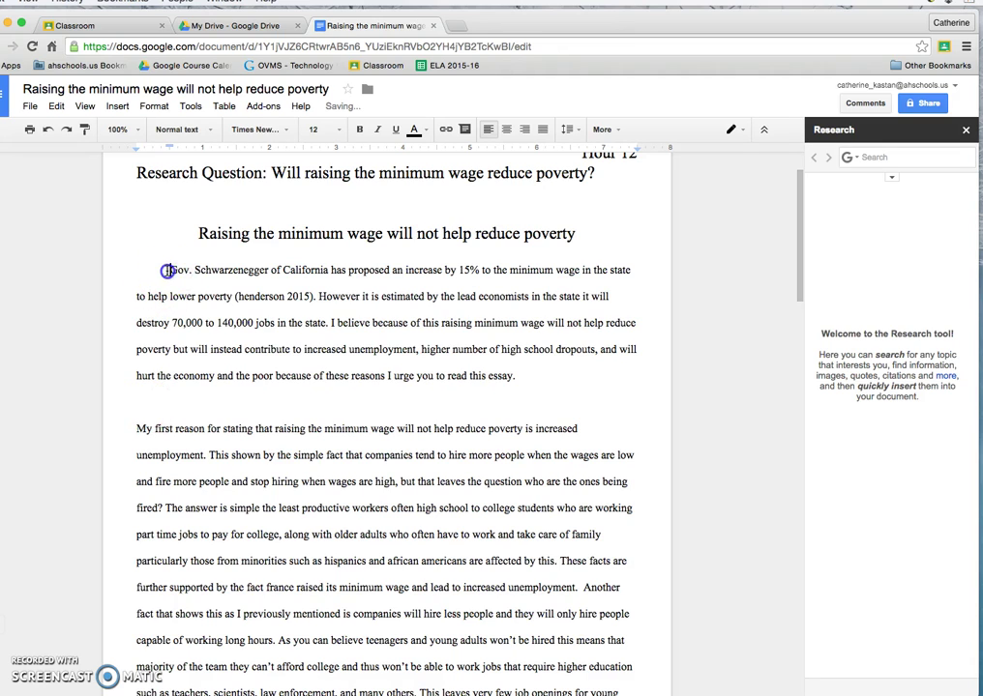
key("BackSpace")
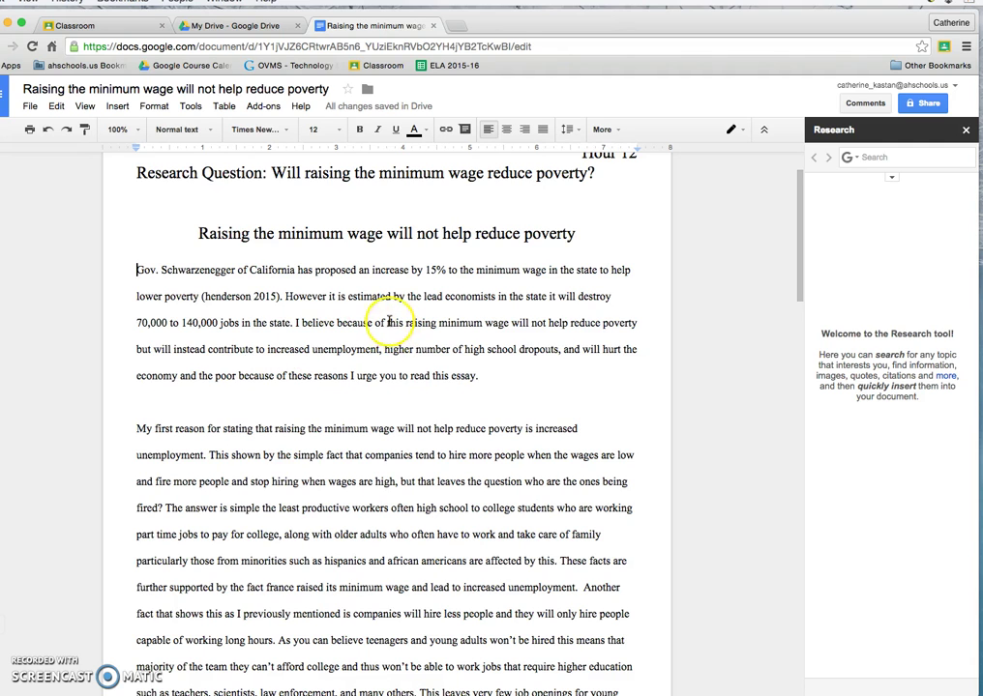
scroll(333, 184, "up", 2)
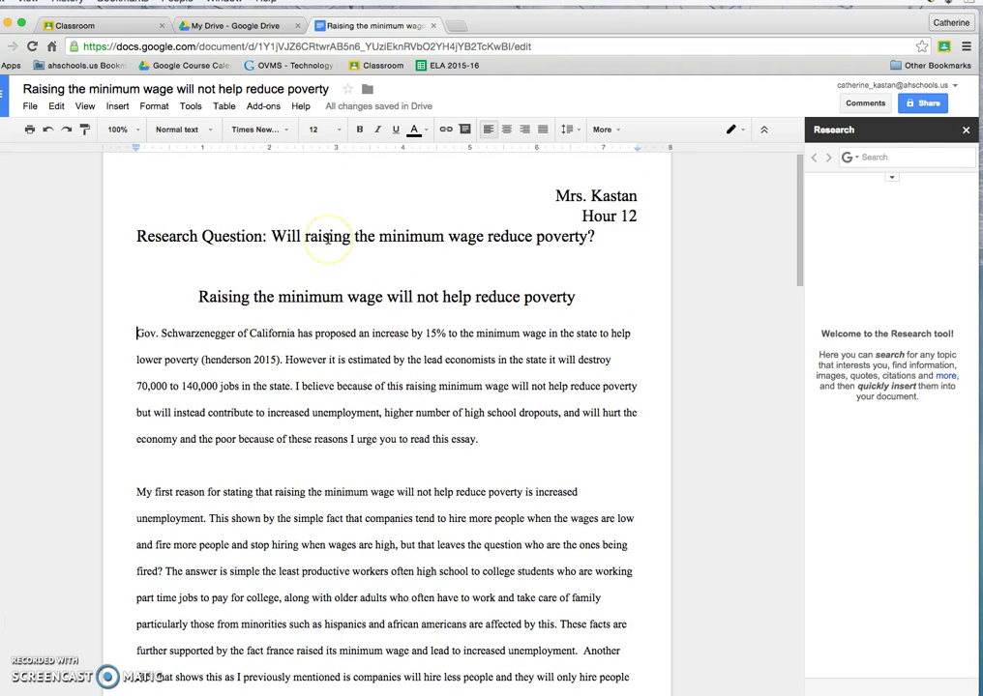
left_click(191, 106)
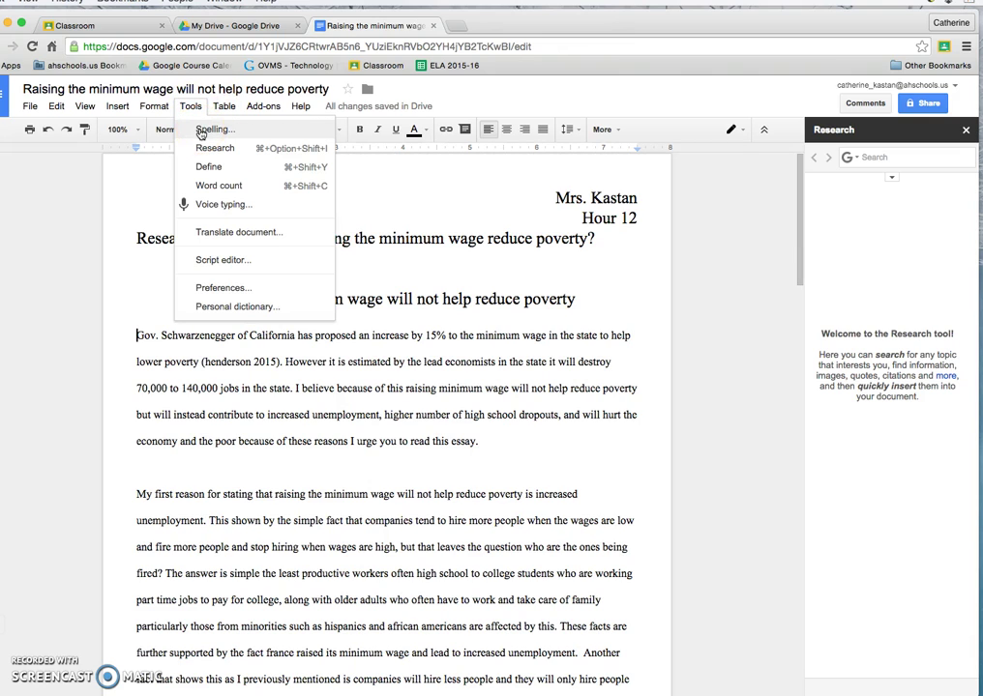
left_click(123, 219)
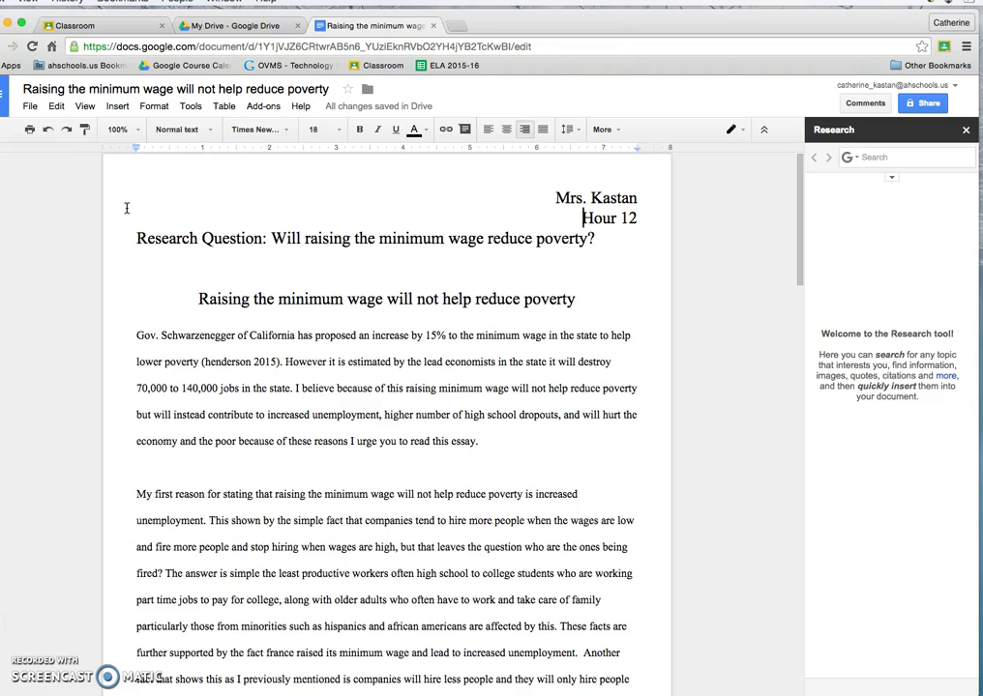
Add a blank line after the essay's closing paragraph and insert a page break below it
scroll(169, 220, "down", 10)
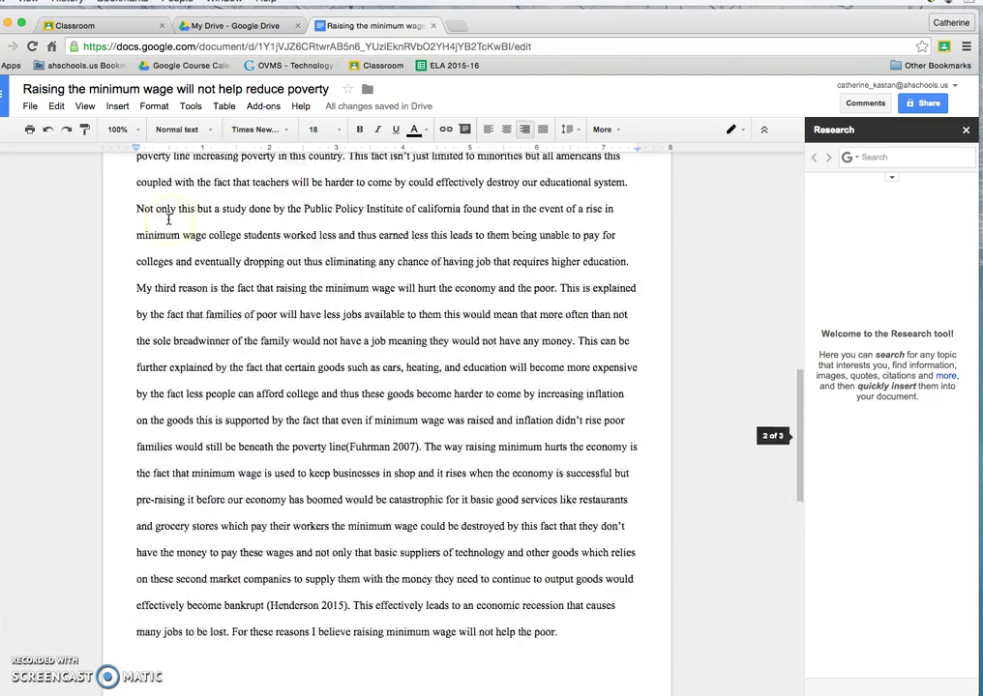
scroll(168, 219, "down", 10)
left_click(478, 461)
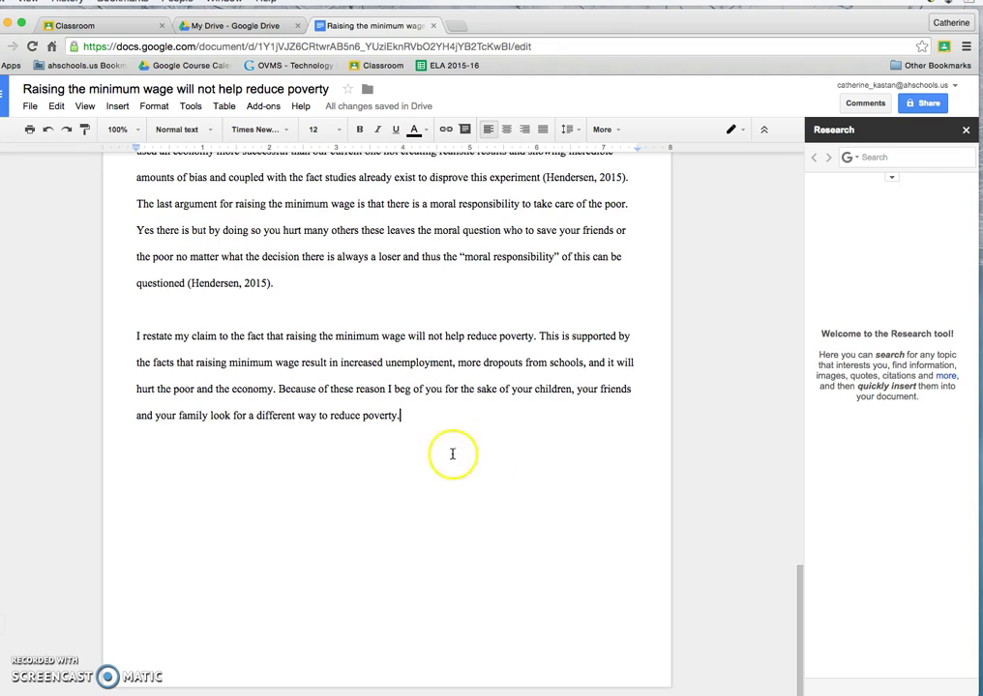
left_click_drag(174, 284, 289, 351)
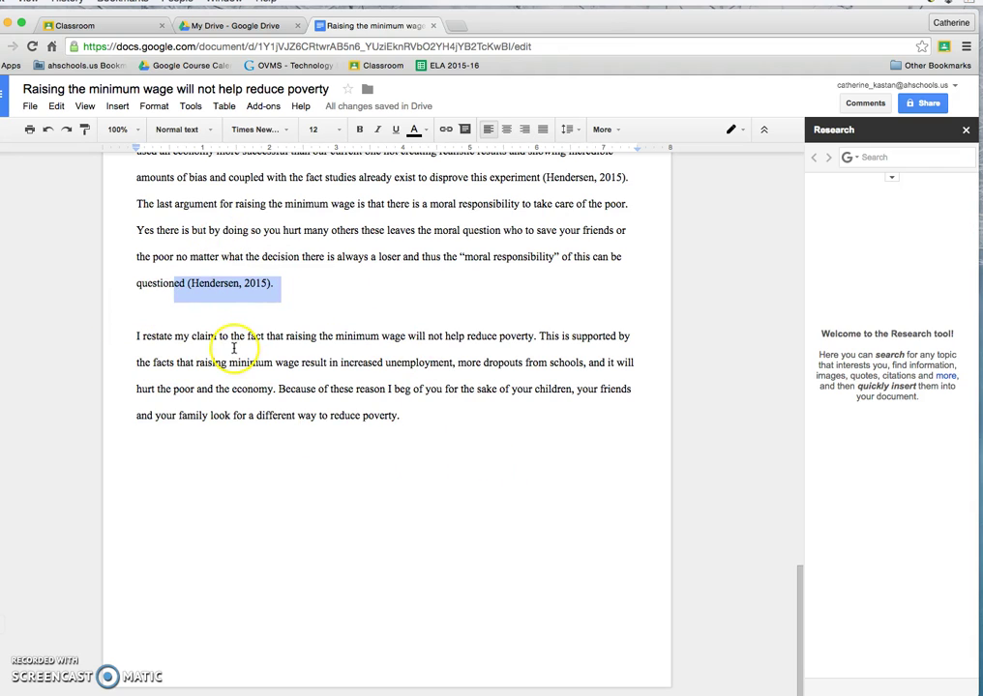
left_click(432, 433)
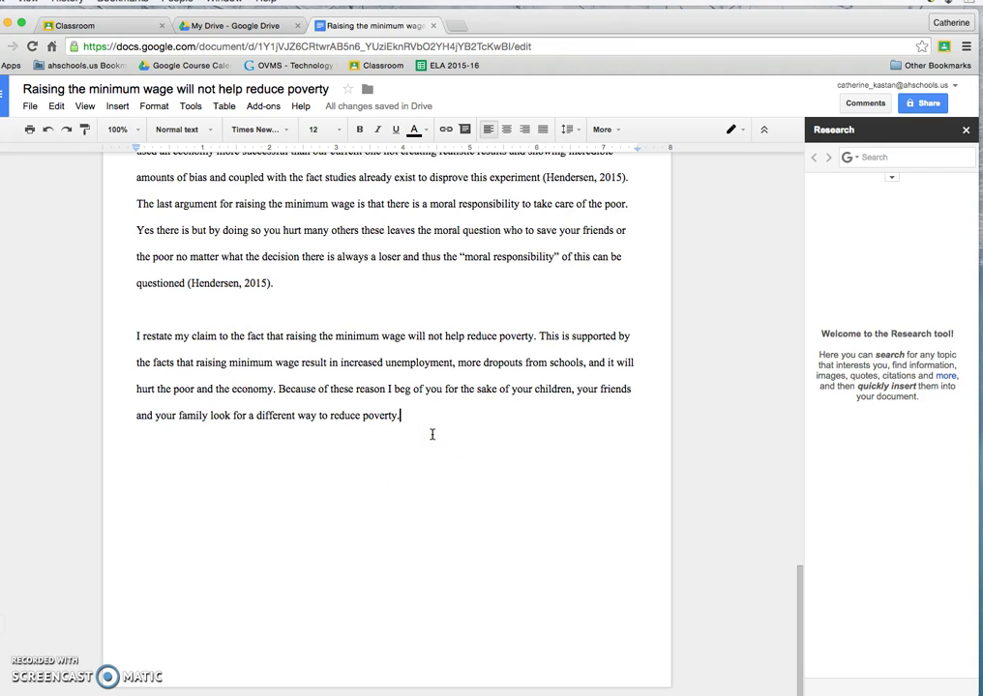
key("Return")
key("Return")
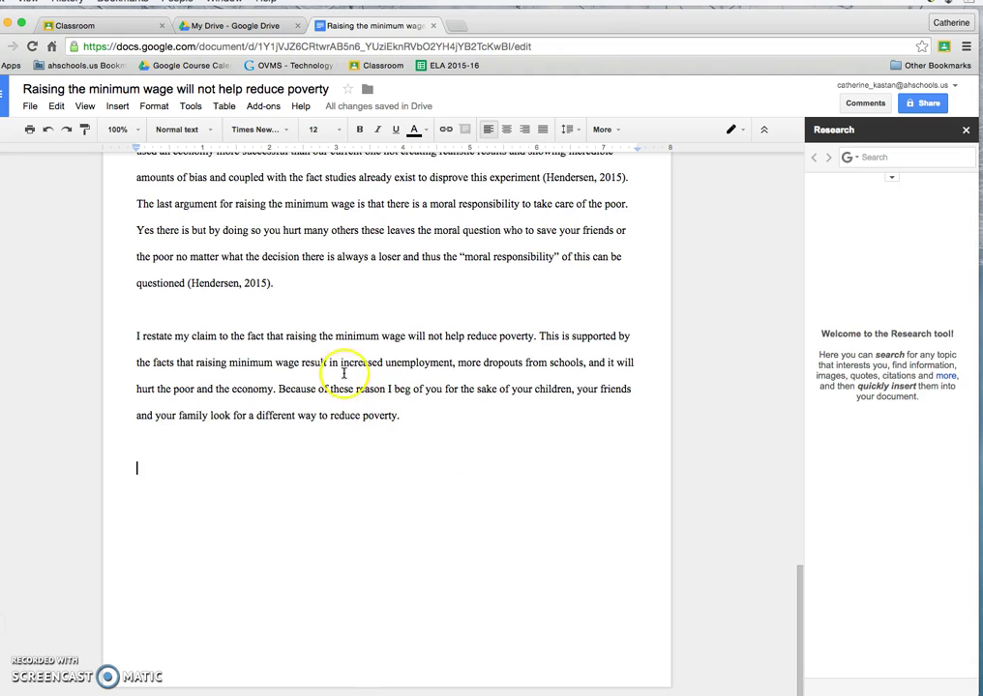
left_click(118, 107)
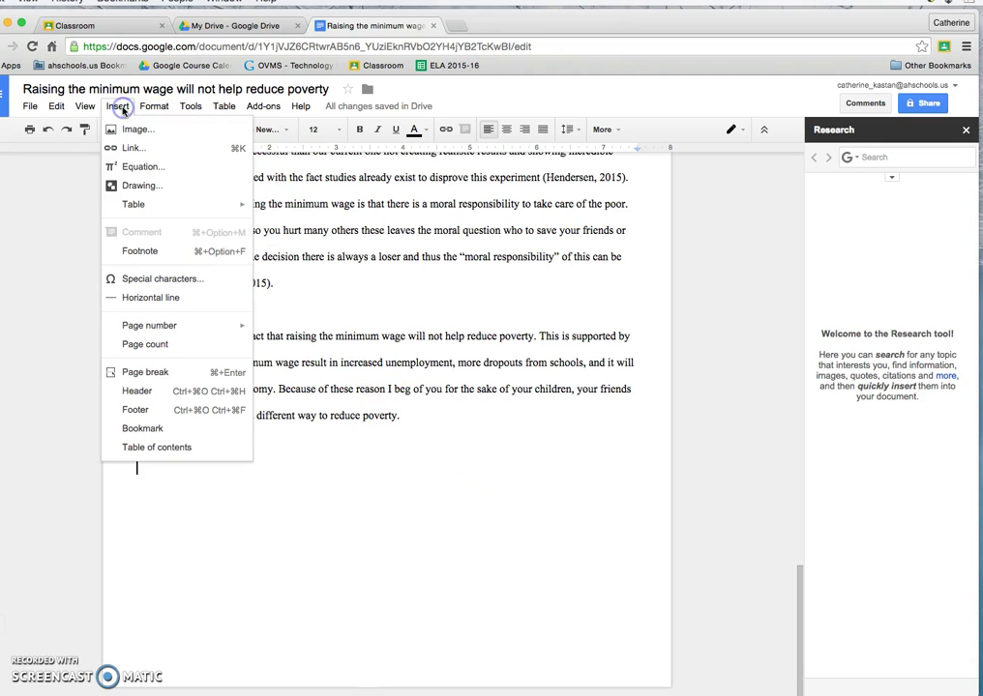
left_click(199, 371)
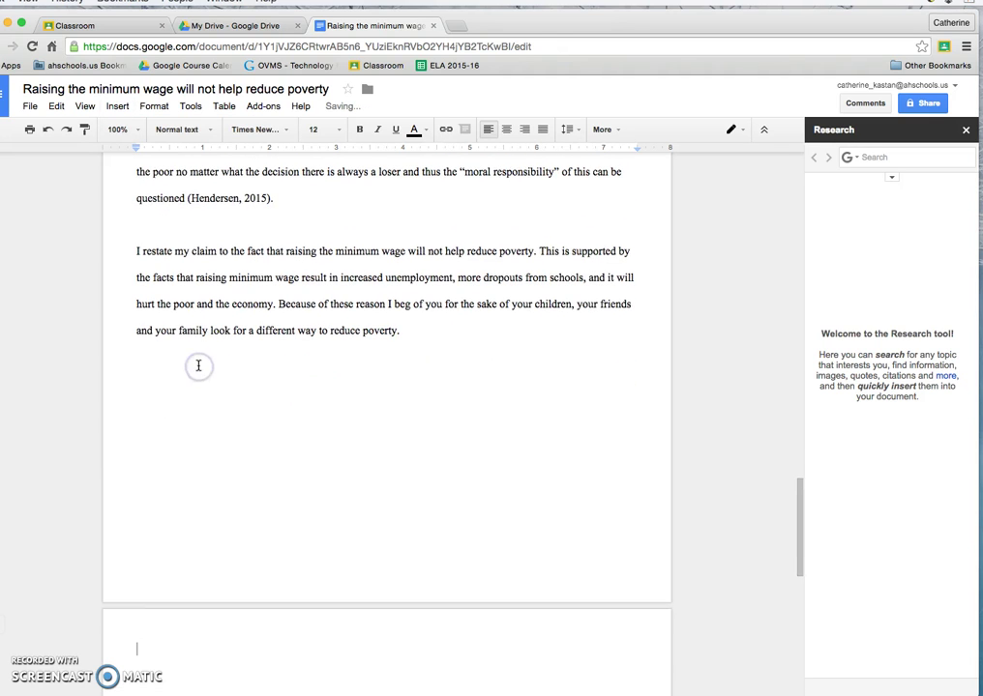
Add a centered heading reading "Works Cited" at the start of the new last page
left_click(121, 107)
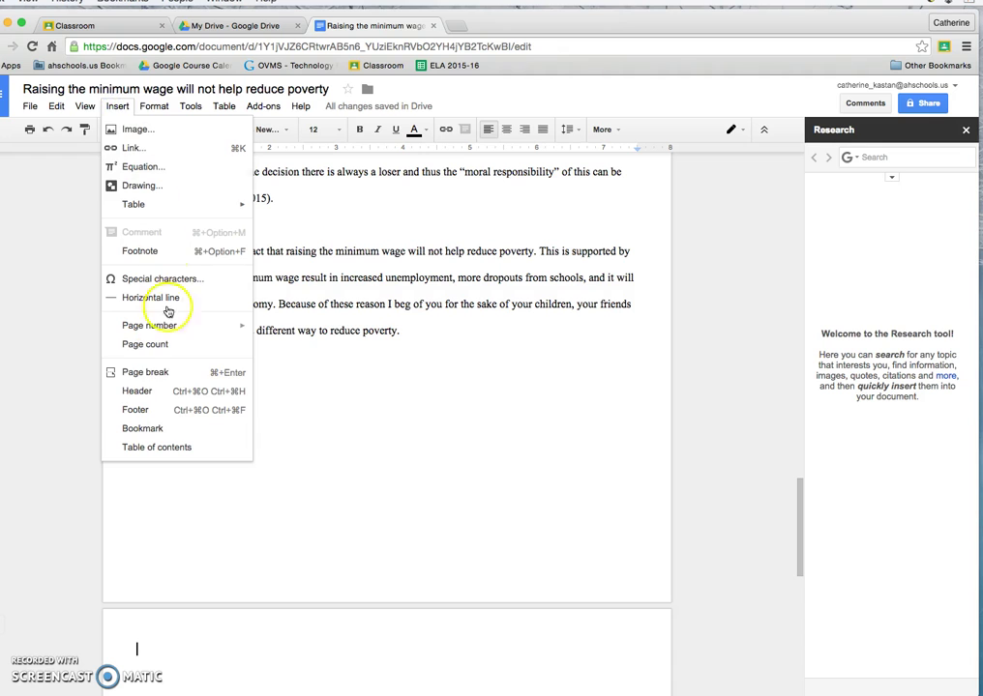
left_click(160, 643)
scroll(174, 634, "down", 2)
scroll(176, 619, "down", 3)
left_click(139, 431)
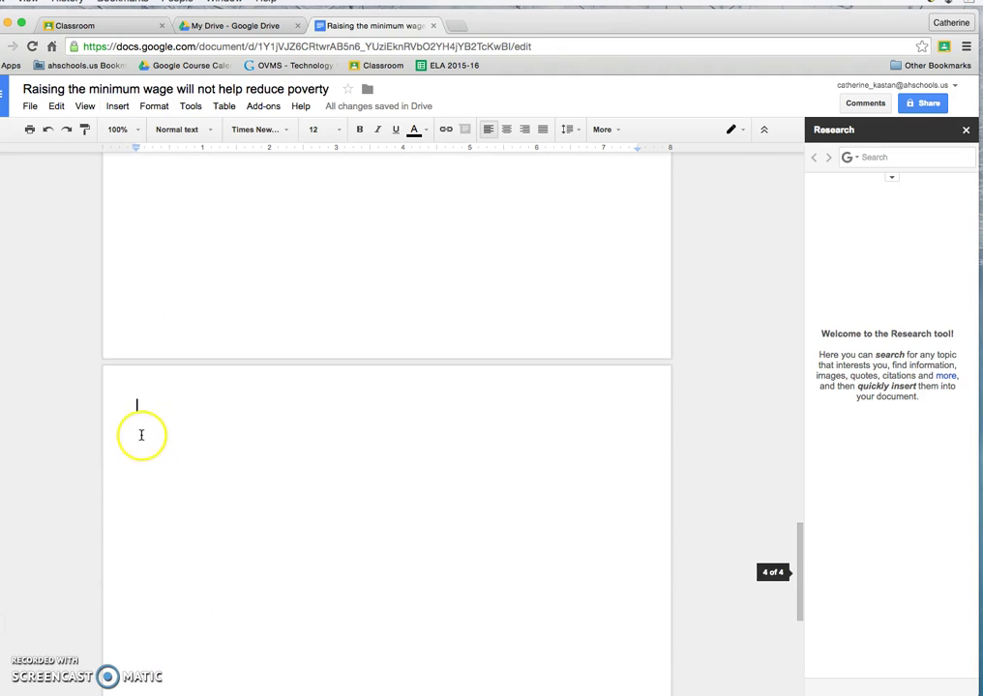
left_click(506, 130)
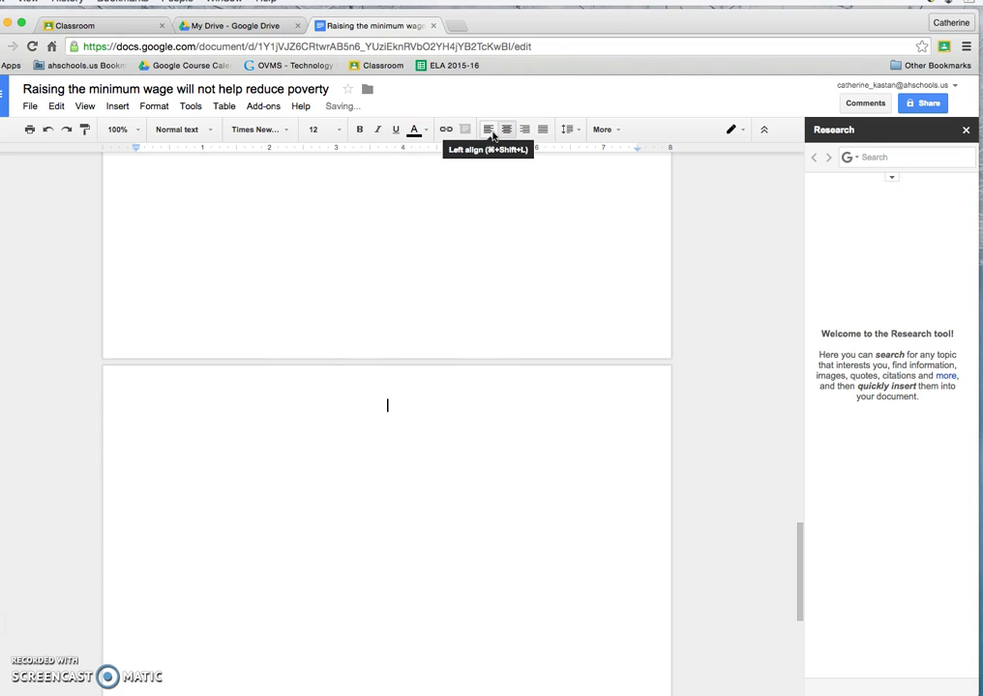
type("Works Cited")
Set the "Works Cited" heading to font size 18 and start a new line below it
left_click_drag(417, 408, 359, 408)
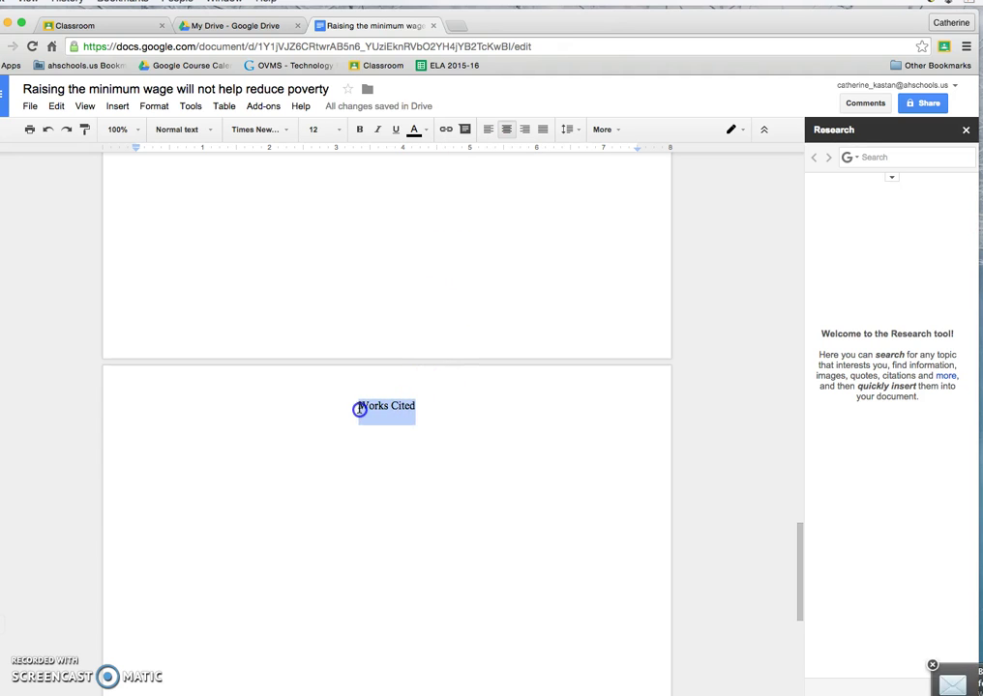
left_click(338, 129)
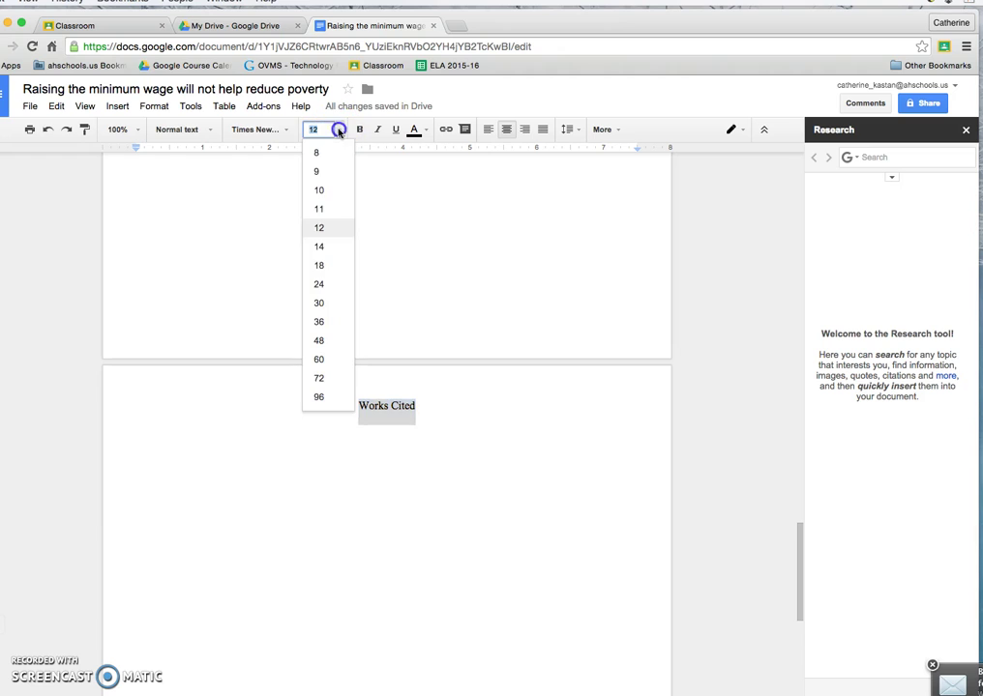
left_click(334, 265)
left_click(446, 406)
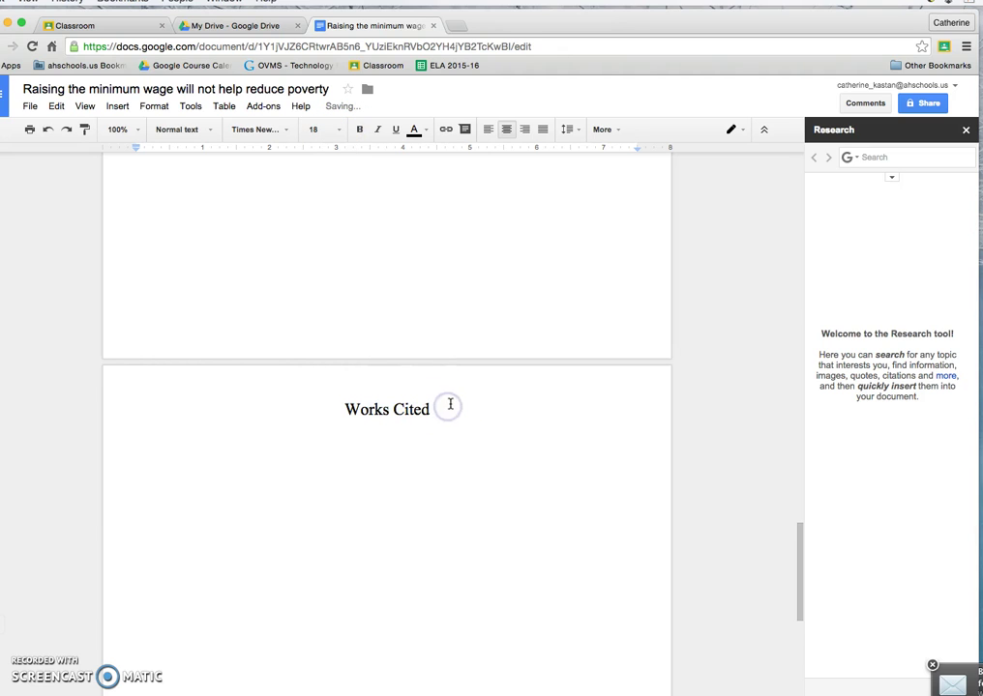
key("Return")
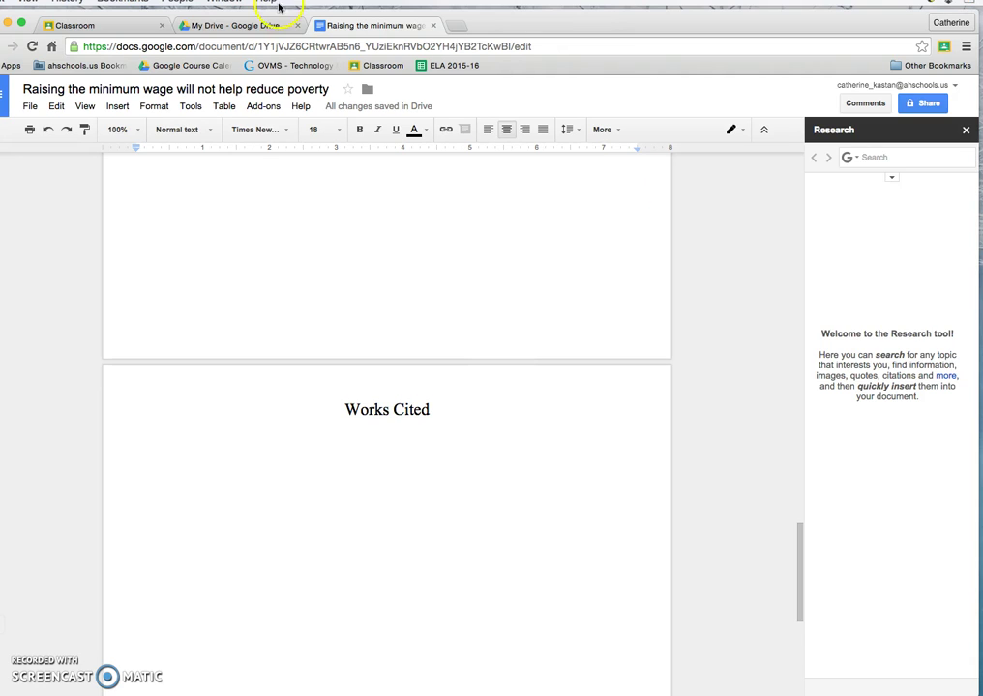
Switch to Google Drive and open the first "Raising the Minimum Wage Will Help the Poor" document from the "Opposing Viewpoints in Context" folder
left_click(235, 27)
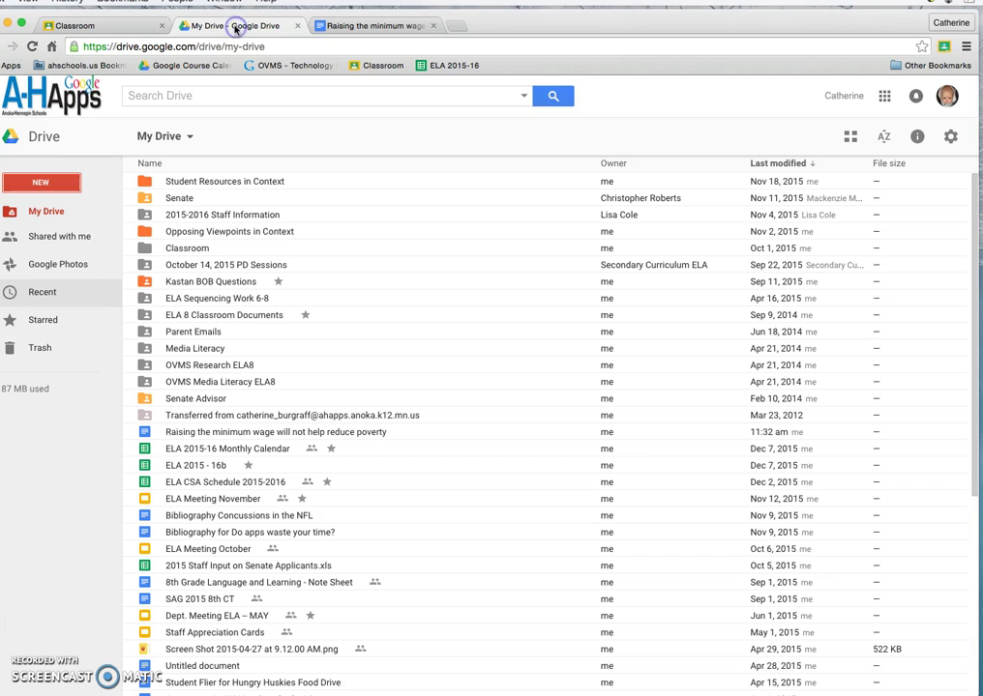
double_click(247, 231)
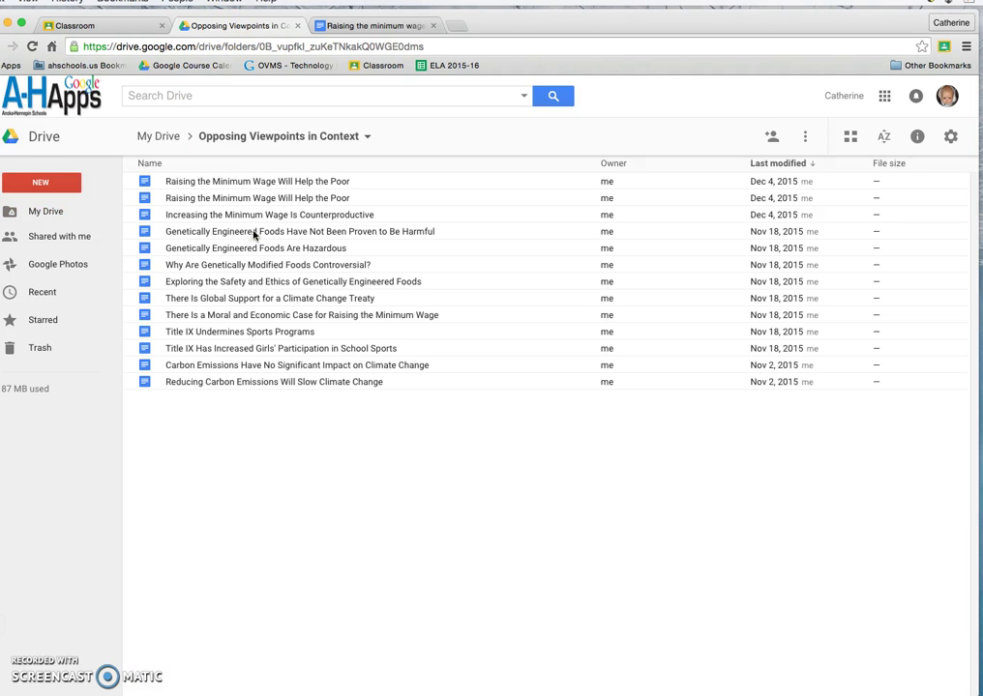
double_click(267, 183)
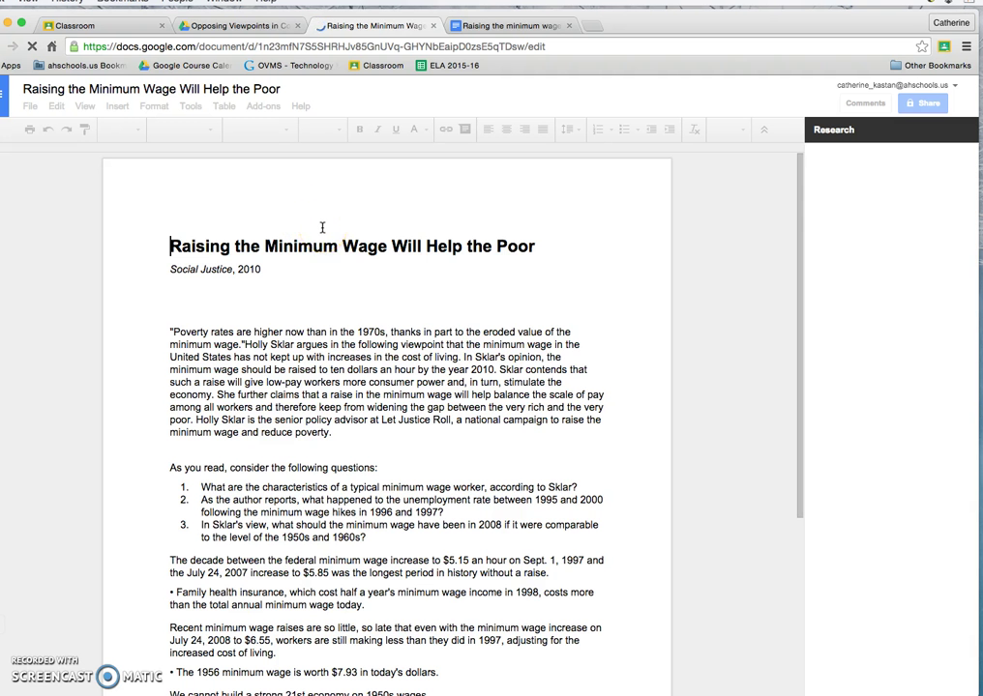
Copy the full source citation near the end of the article, without the URL that follows it
scroll(322, 227, "down", 20)
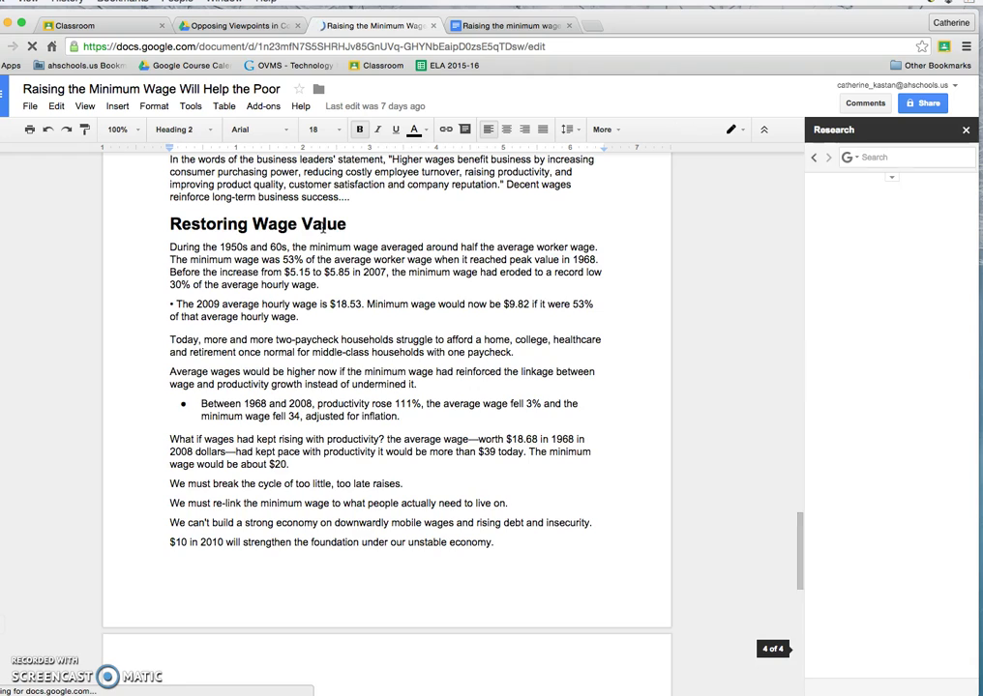
scroll(322, 227, "down", 20)
scroll(324, 228, "up", 3)
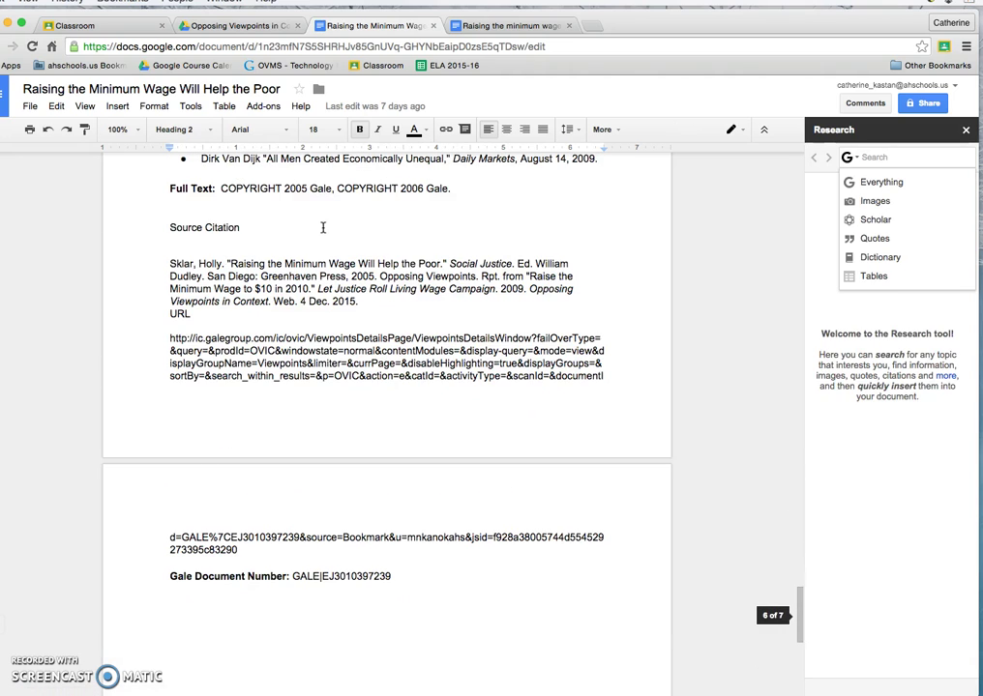
left_click(174, 264)
left_click_drag(174, 264, 333, 302)
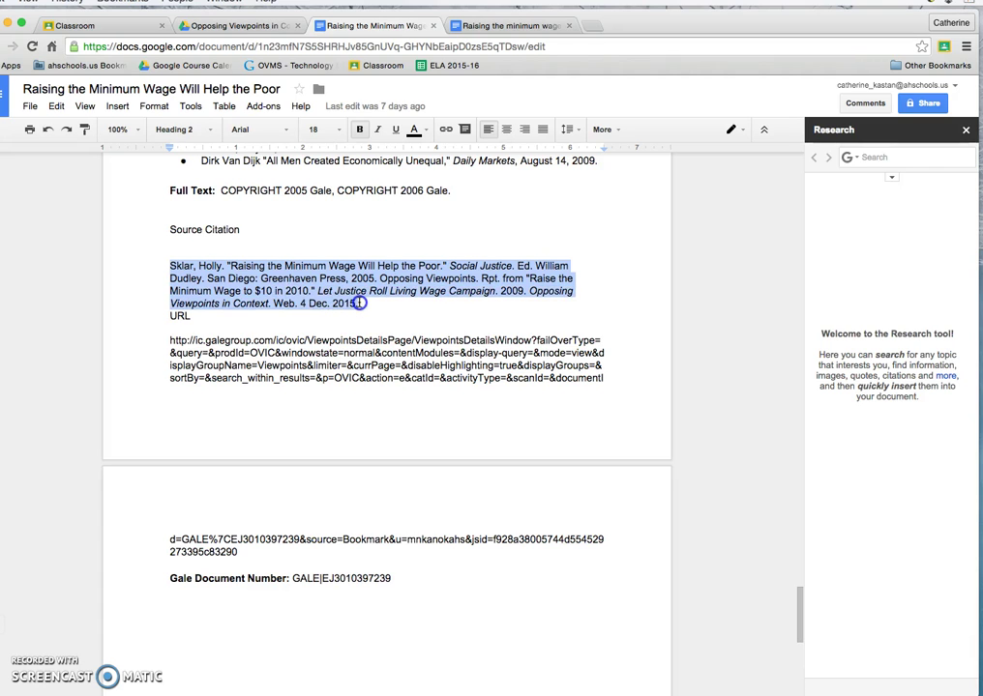
left_click_drag(359, 302, 361, 301)
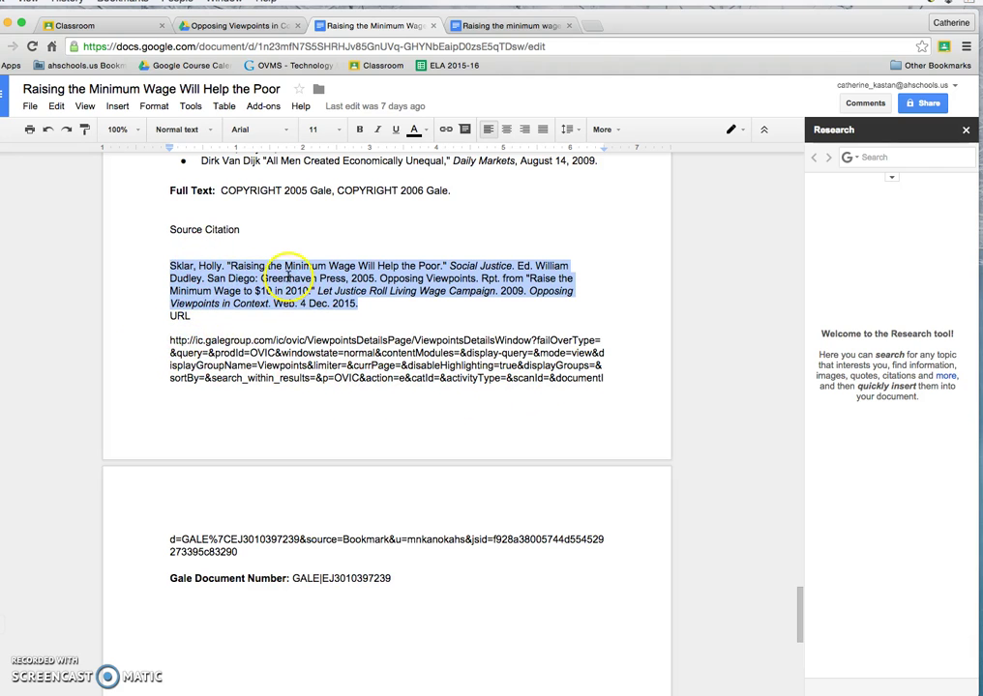
left_click(55, 106)
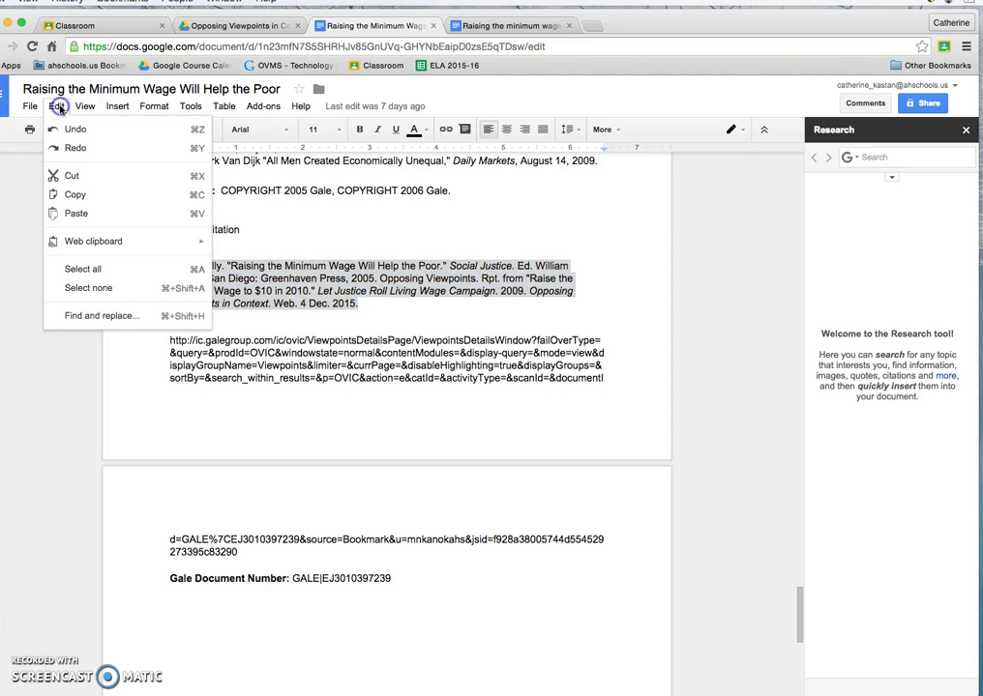
left_click(79, 194)
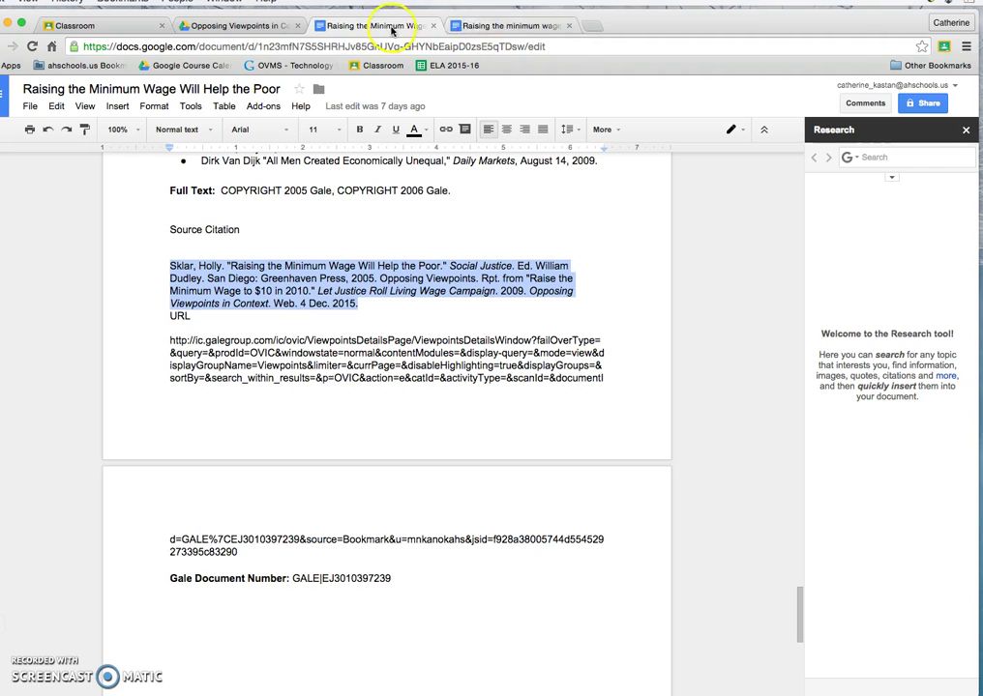
Paste the copied citation left-aligned under the essay's "Works Cited" heading and start a new line after it
left_click(481, 30)
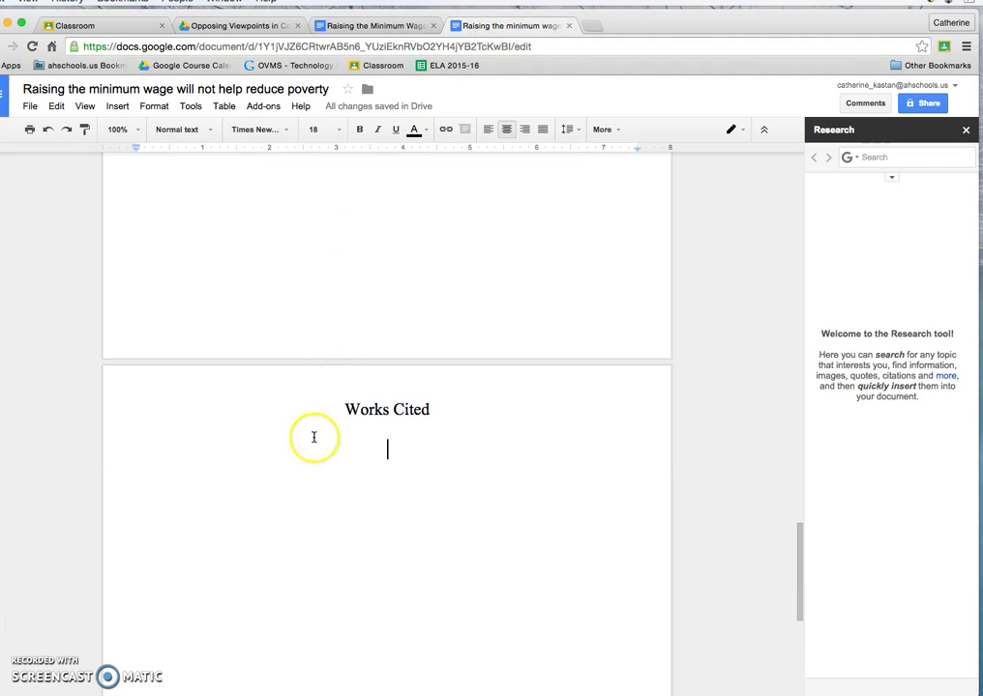
left_click(490, 132)
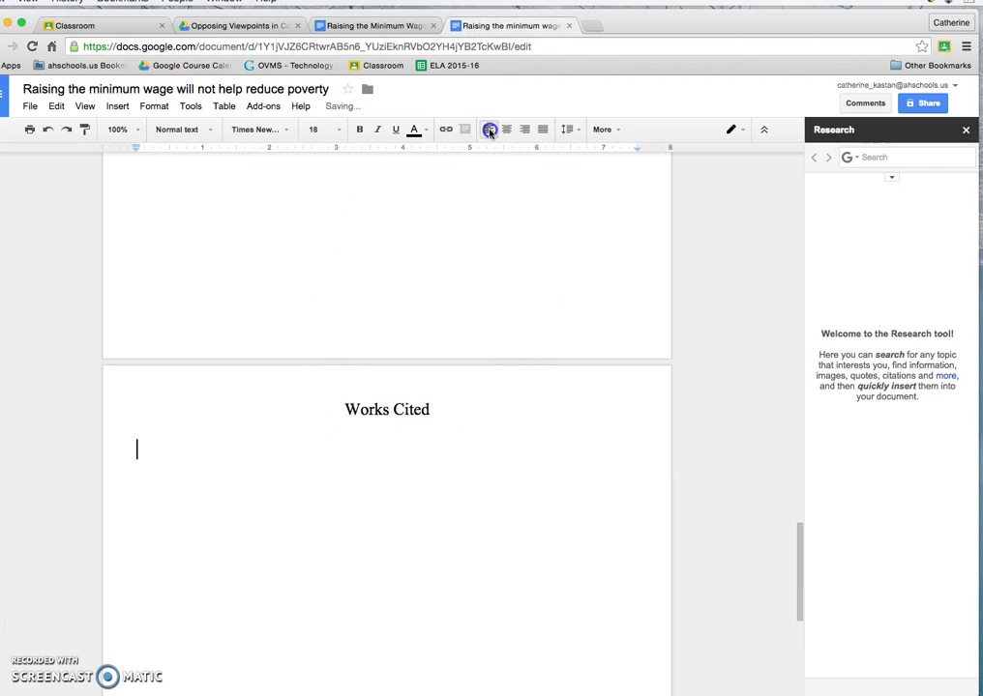
left_click(57, 107)
left_click(96, 217)
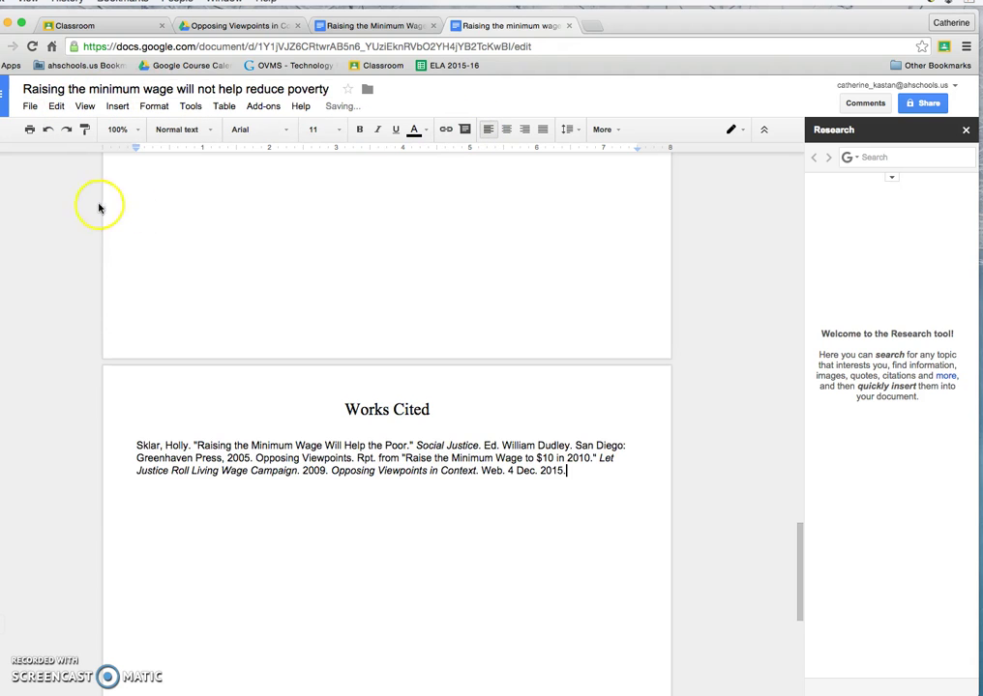
key("Return")
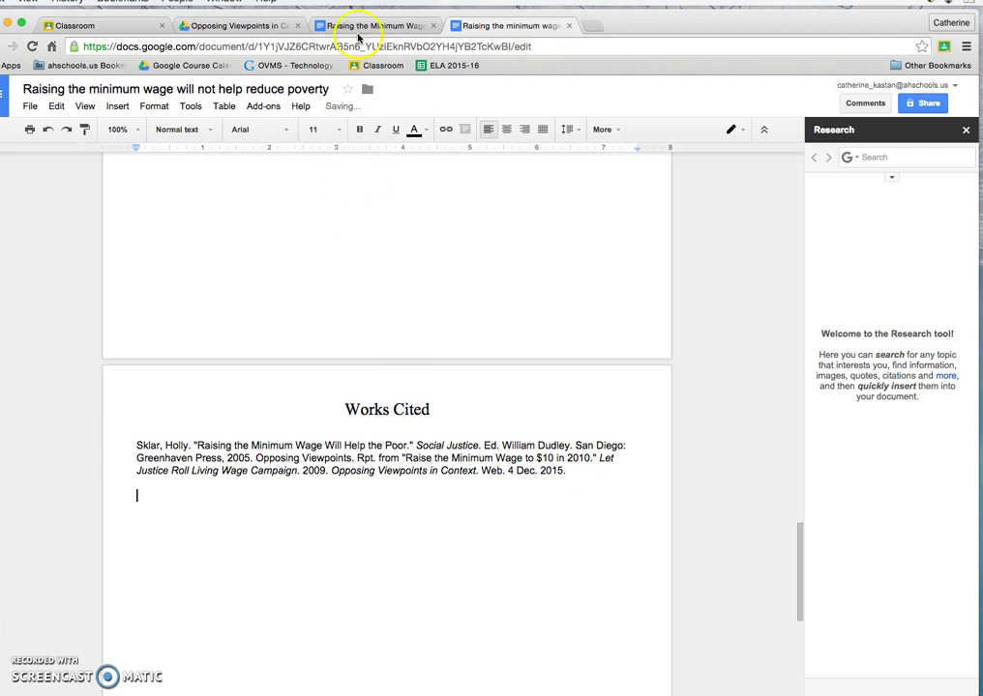
Open "Increasing the Minimum Wage Is Counterproductive" from the Drive folder and copy its full source citation, without the URL that follows
left_click(273, 27)
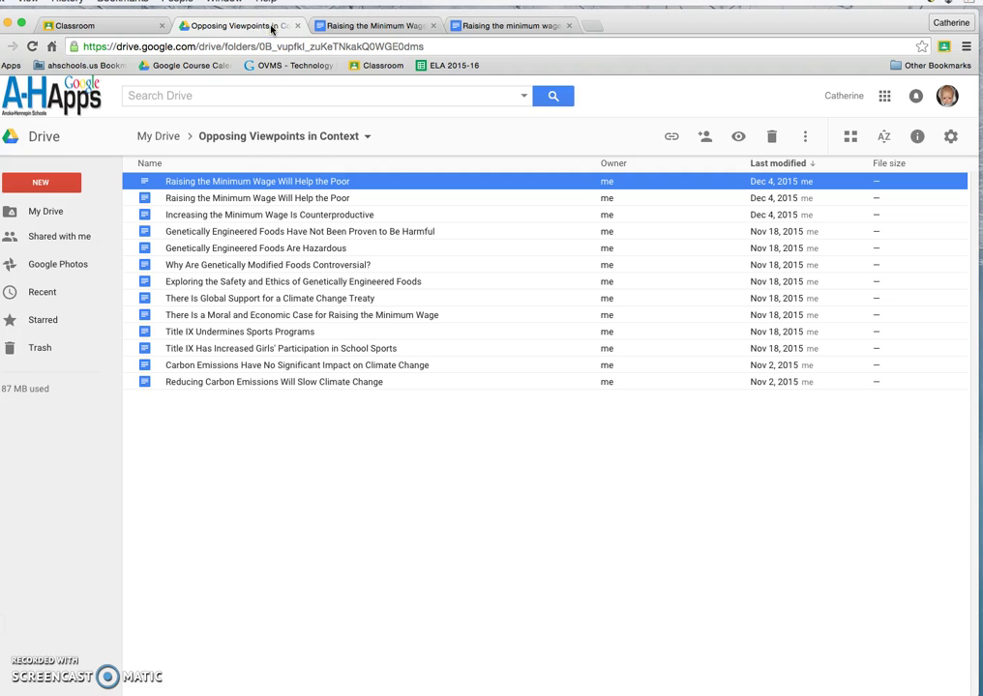
double_click(287, 215)
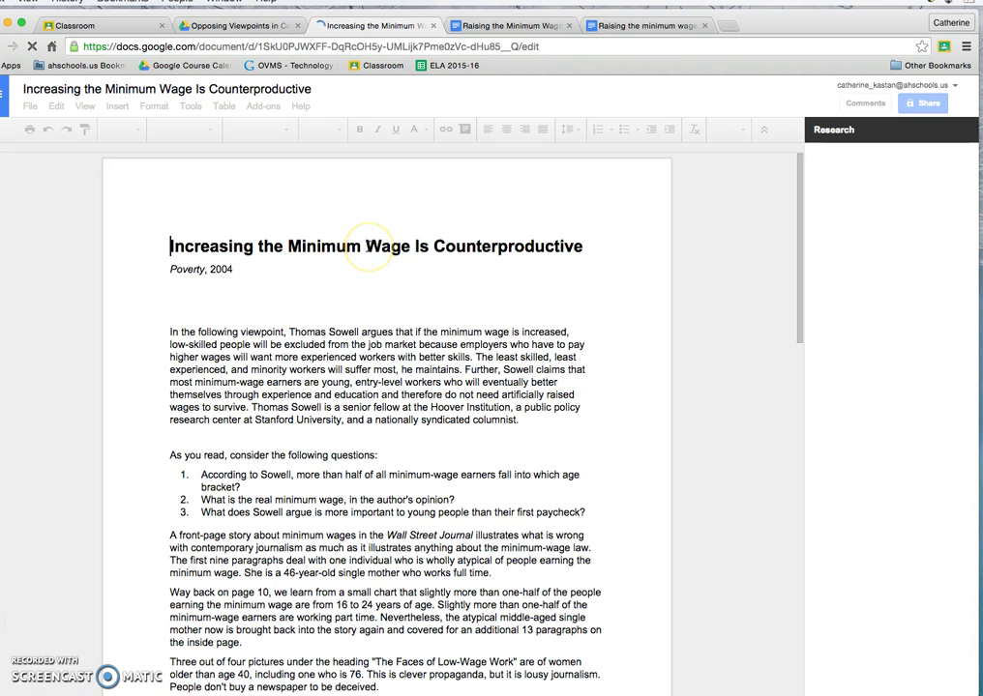
scroll(368, 250, "down", 20)
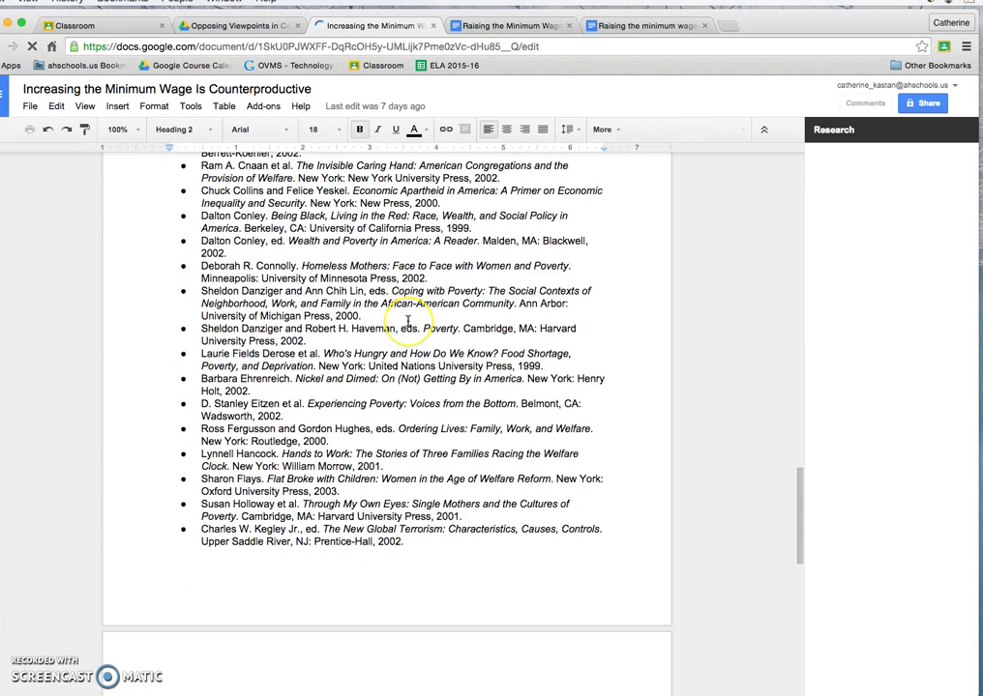
scroll(407, 321, "down", 20)
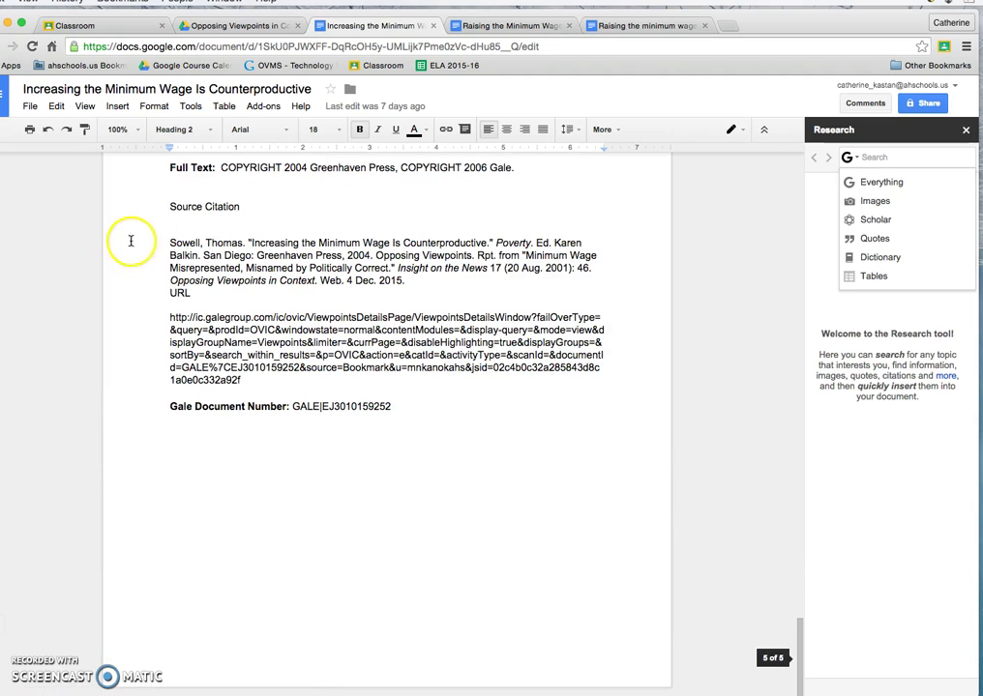
left_click_drag(168, 244, 256, 290)
left_click_drag(407, 288, 412, 284)
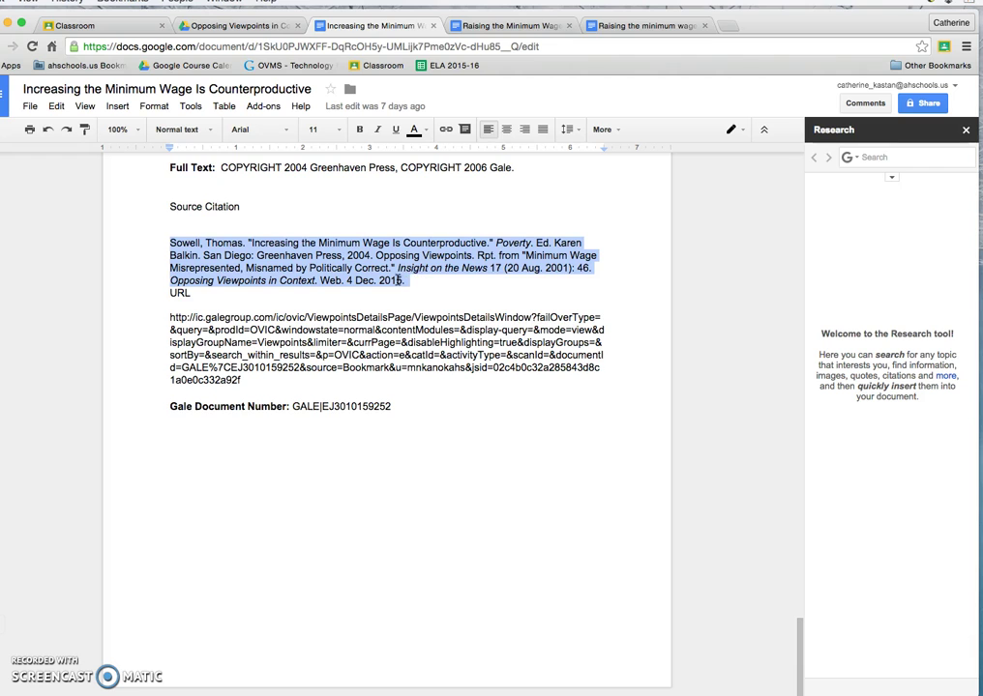
left_click(56, 105)
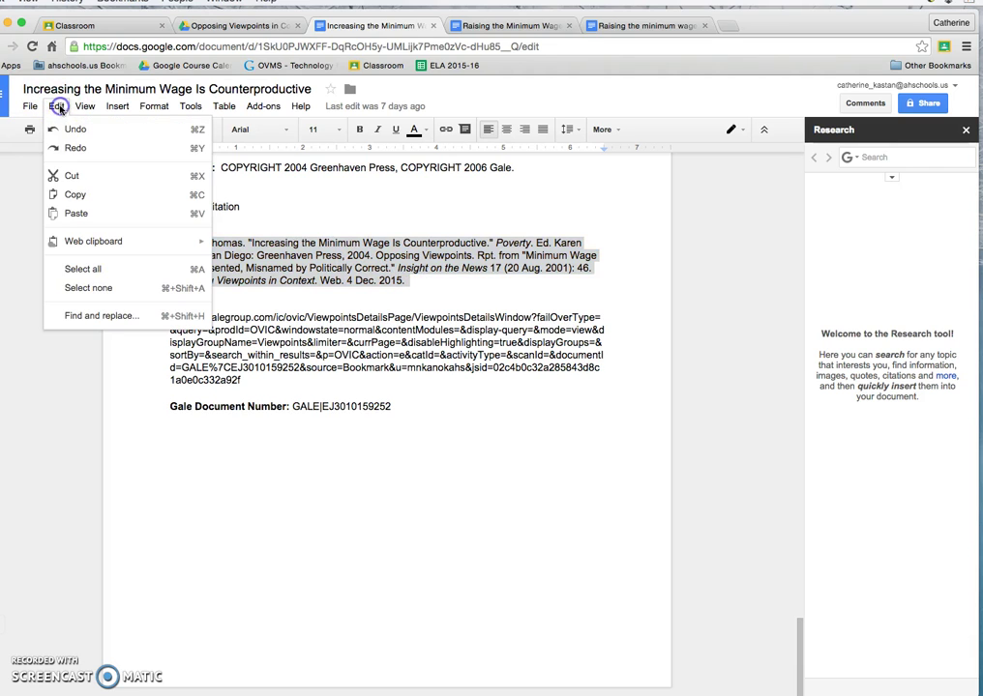
left_click(92, 197)
Paste the copied citation below the first entry on the essay's Works Cited page and close the two open article documents
left_click(612, 23)
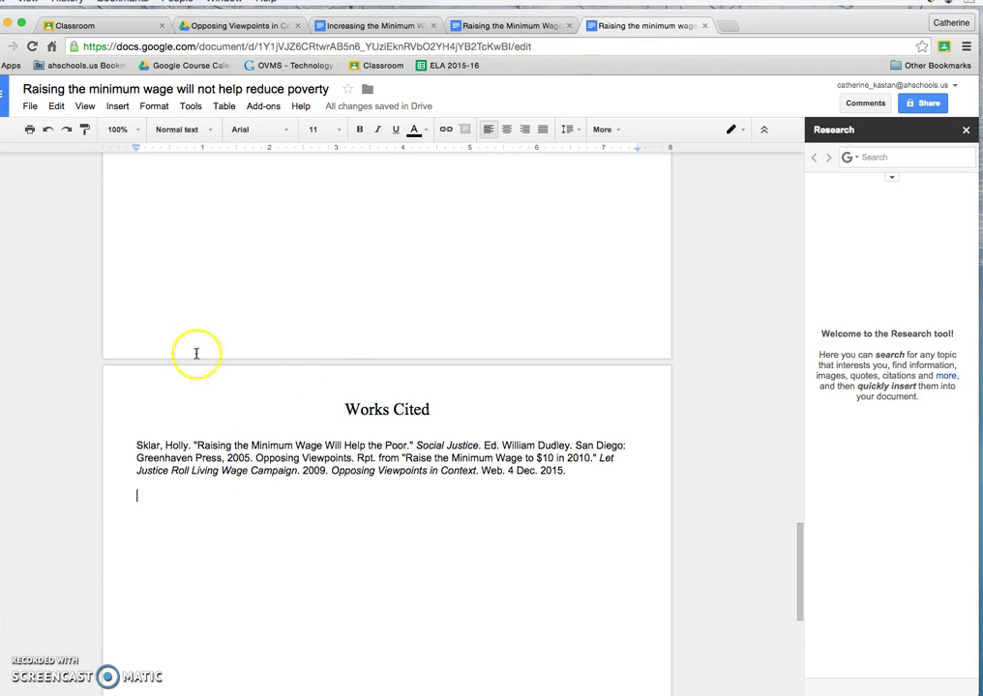
left_click(56, 108)
left_click(96, 213)
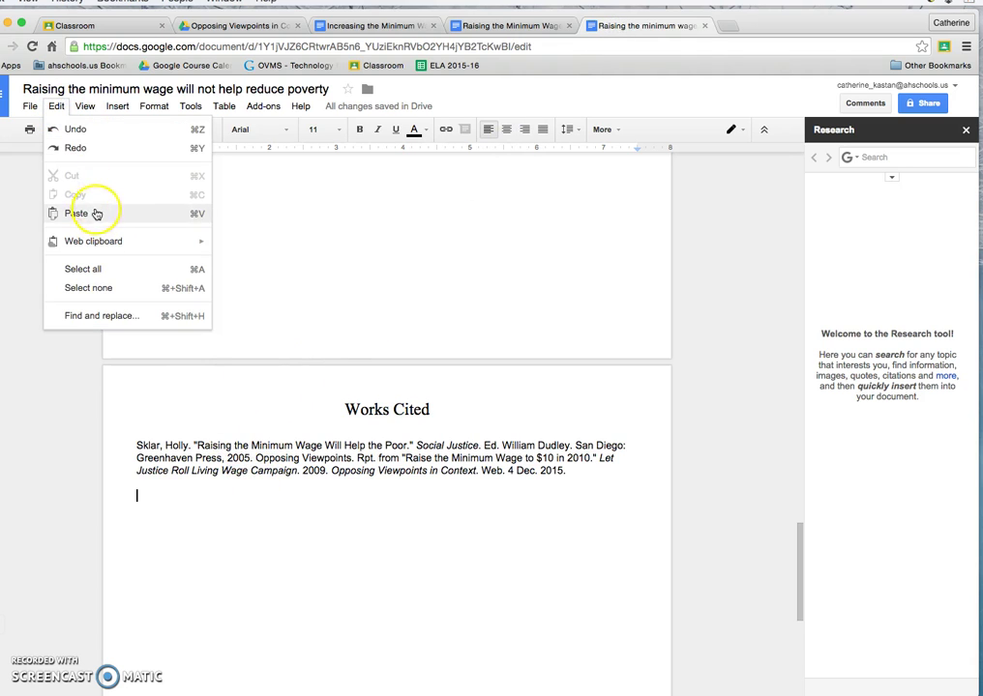
left_click(568, 25)
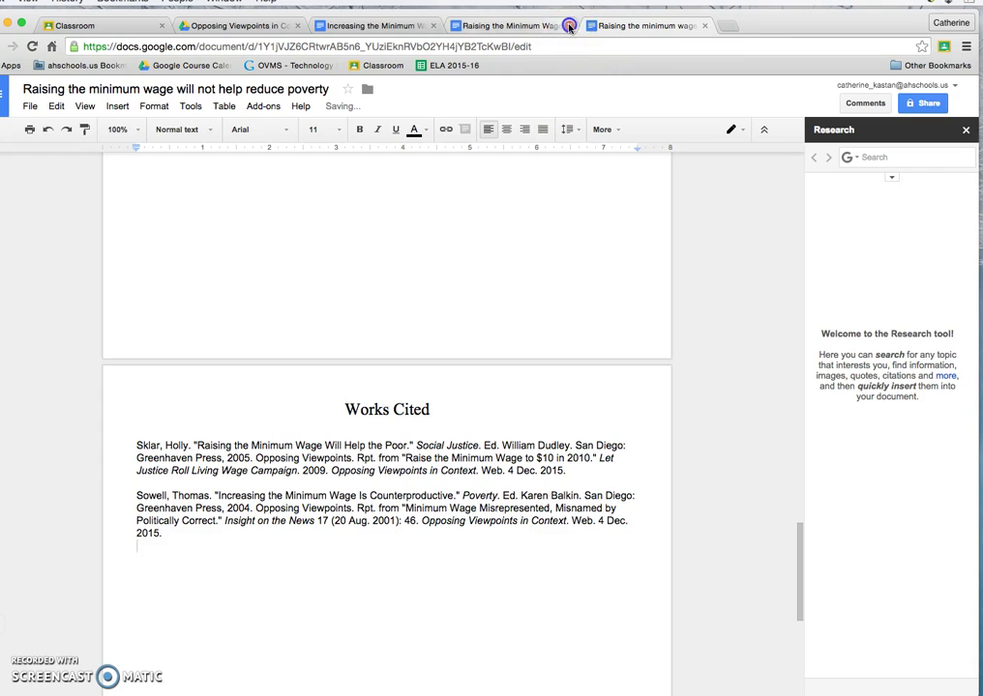
left_click(432, 25)
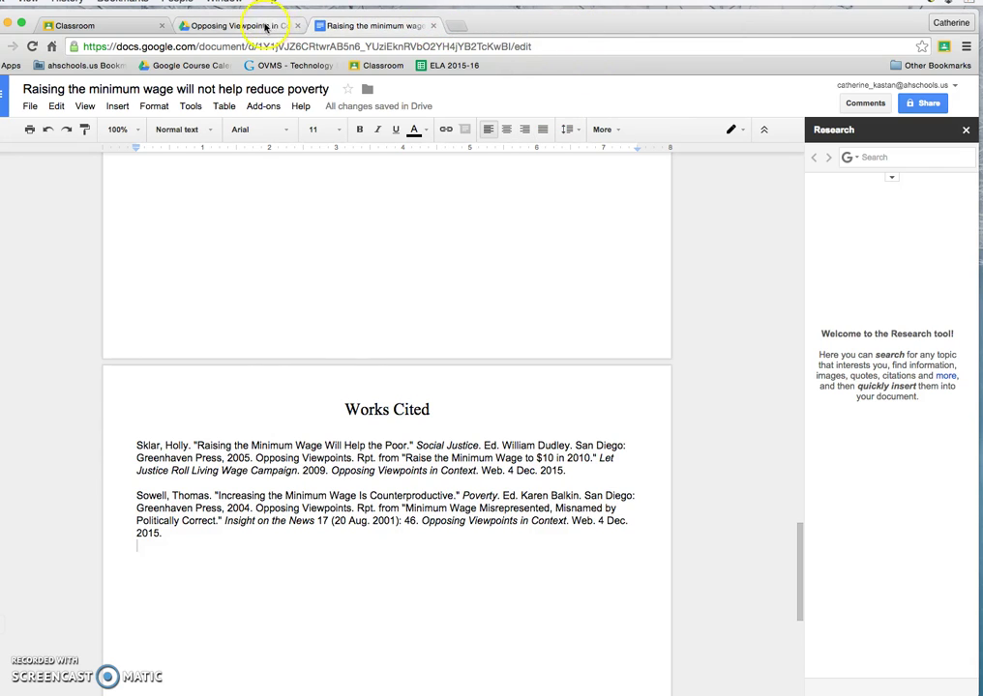
Switch to Google Drive and open "There Is a Moral and Economic Case for Raising the Minimum Wage" from the same folder
left_click(264, 26)
left_click(280, 65)
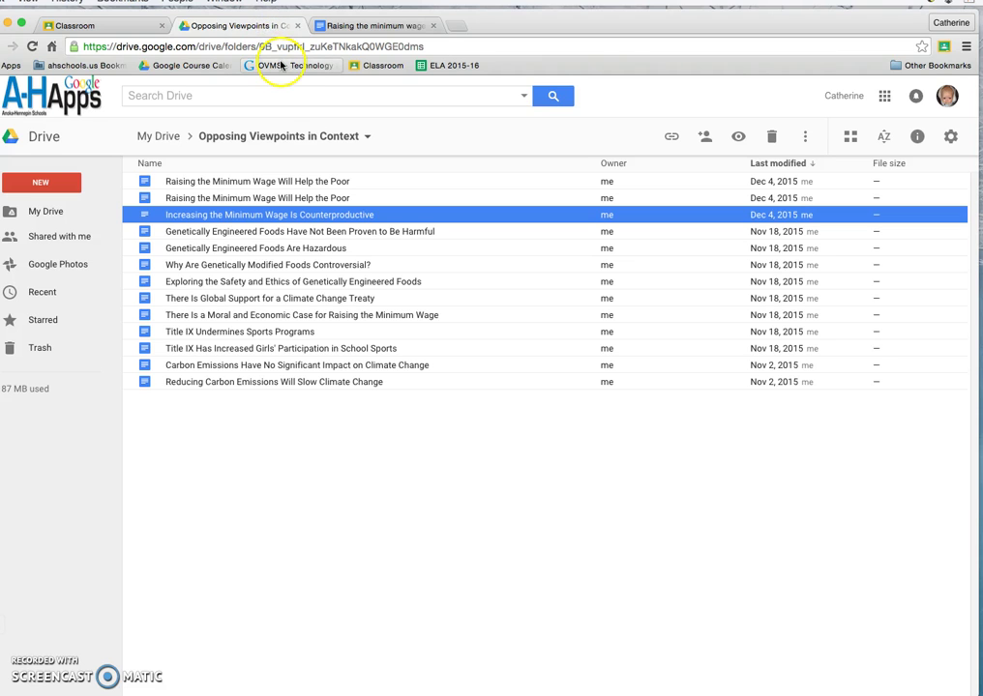
left_click(329, 315)
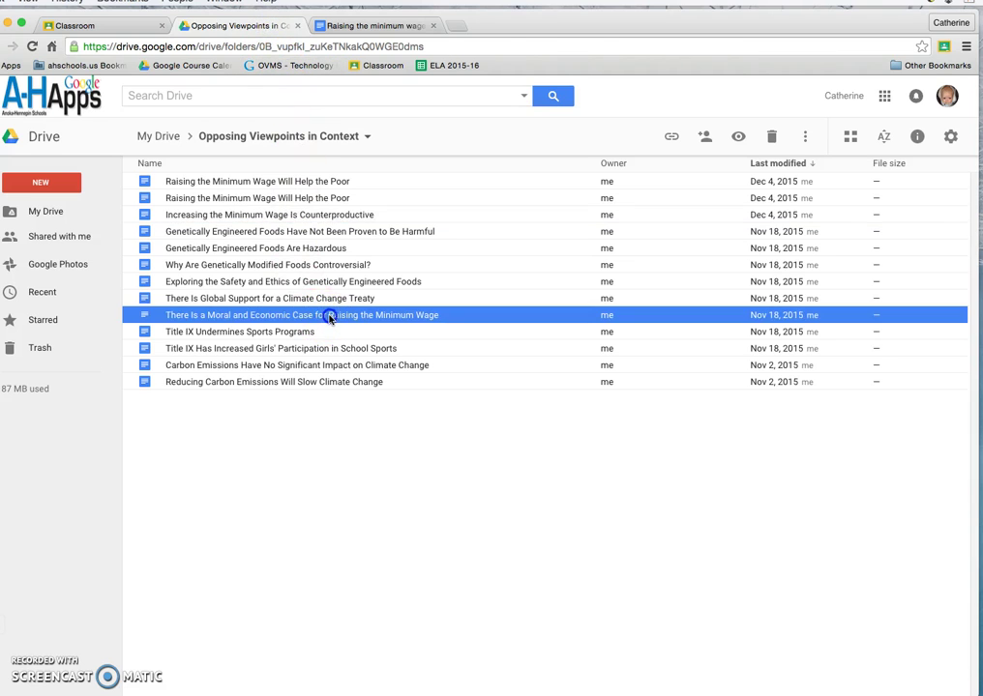
double_click(328, 316)
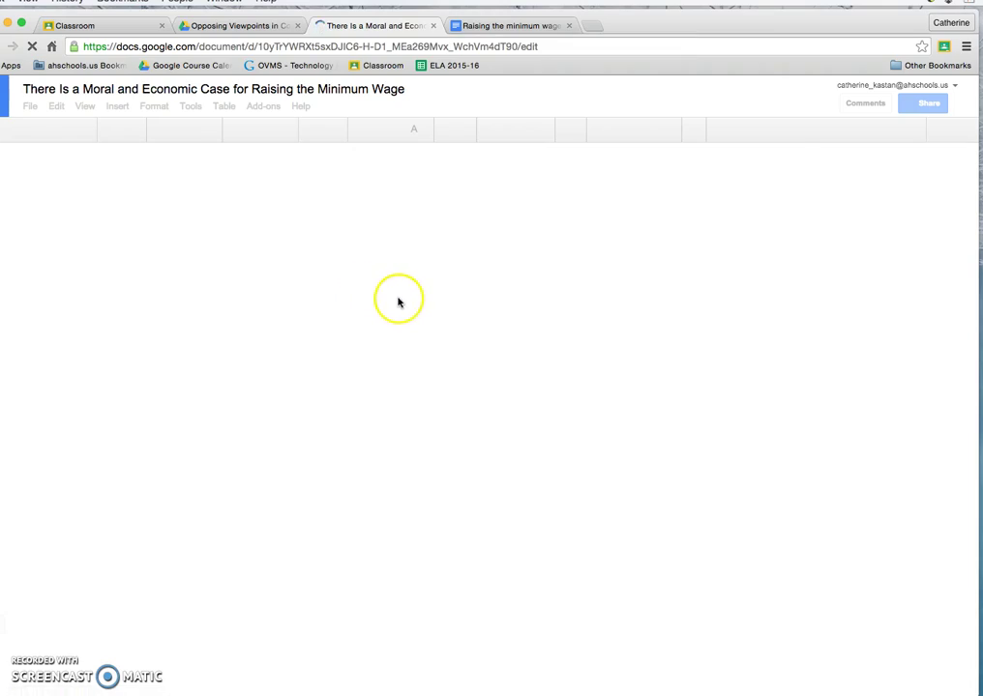
Copy the full source citation at the end of the article, leaving out the URL below it
scroll(400, 299, "down", 15)
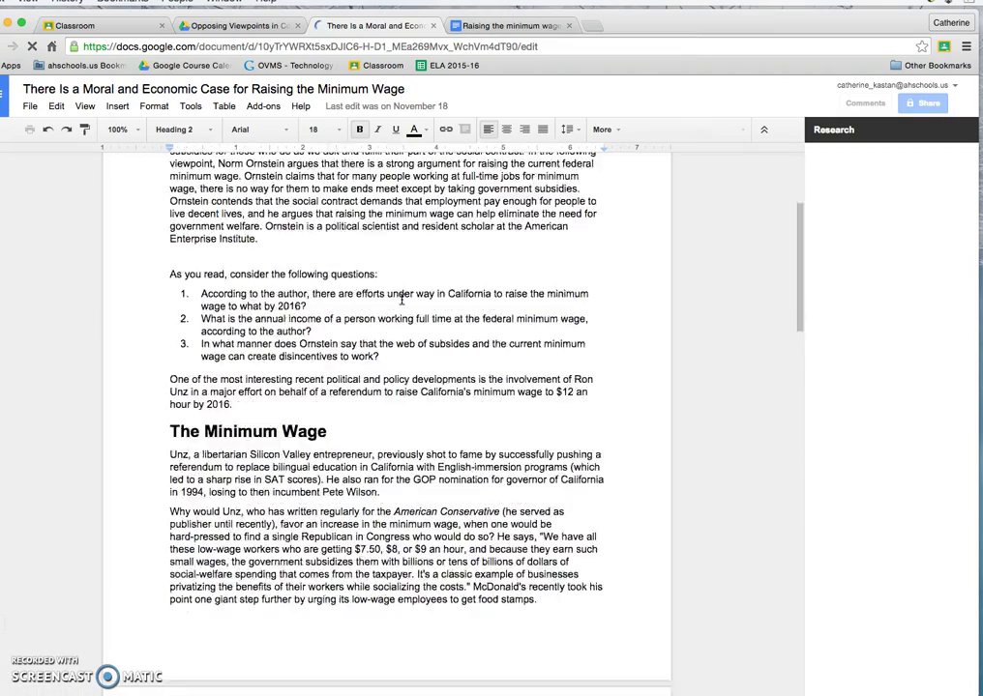
scroll(402, 302, "down", 10)
scroll(401, 301, "down", 10)
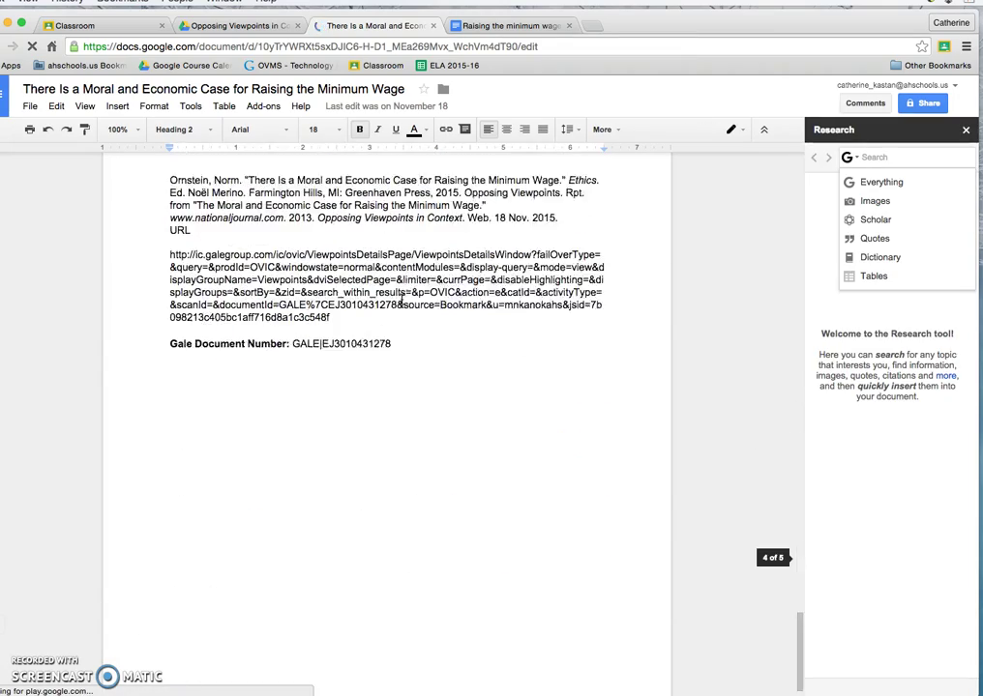
scroll(402, 302, "up", 1)
left_click(265, 272)
left_click_drag(171, 246, 543, 287)
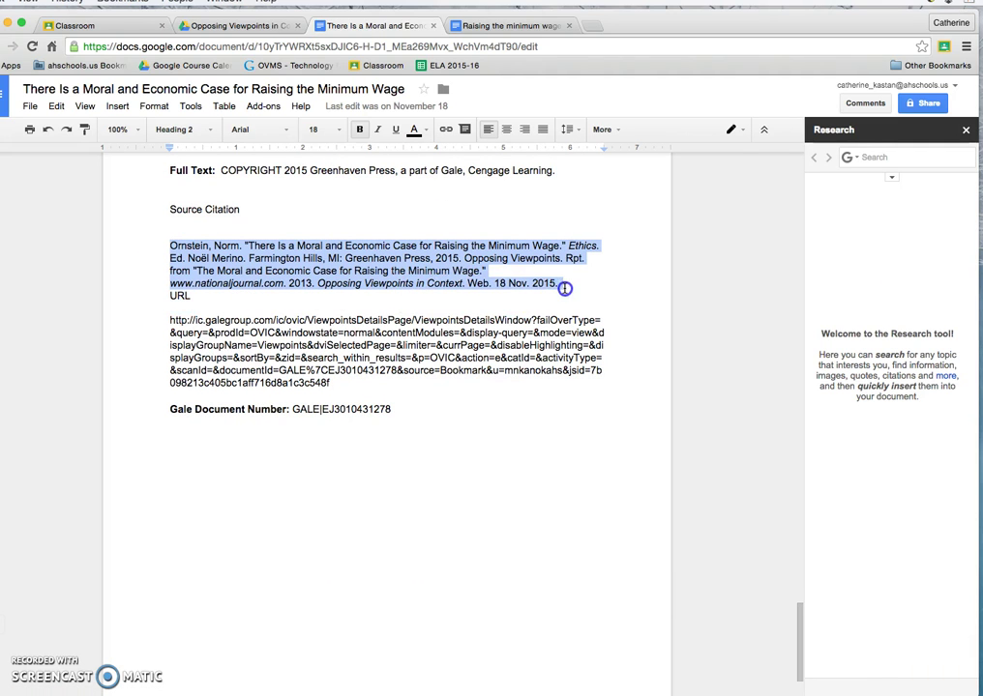
left_click(56, 105)
left_click(77, 194)
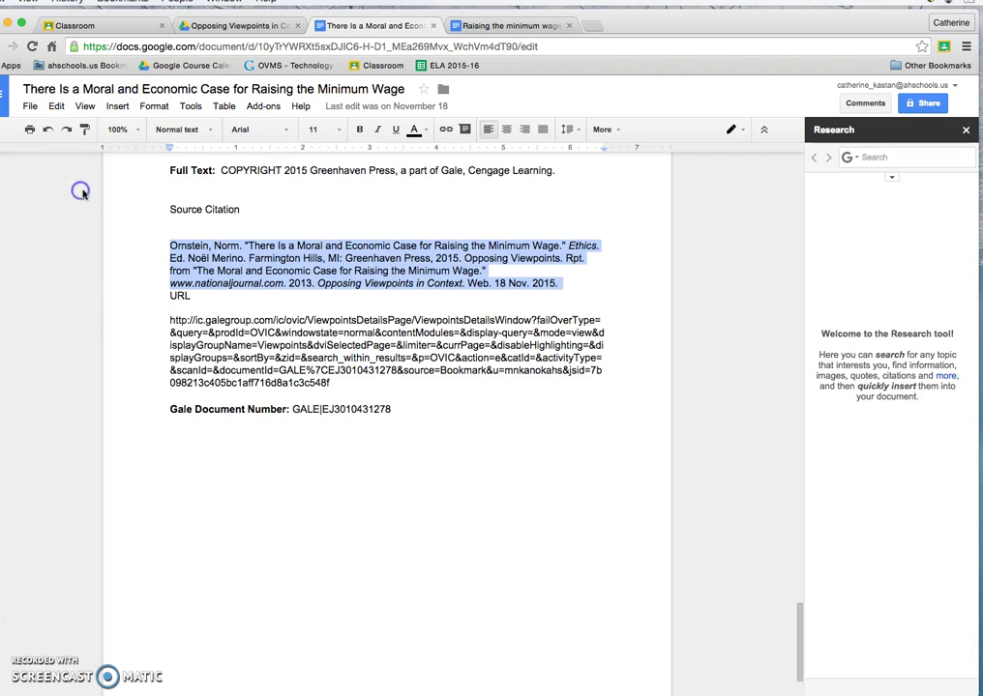
Return to the essay, add an empty line after the second citation and paste the copied citation as the third entry
left_click(487, 26)
key("Return")
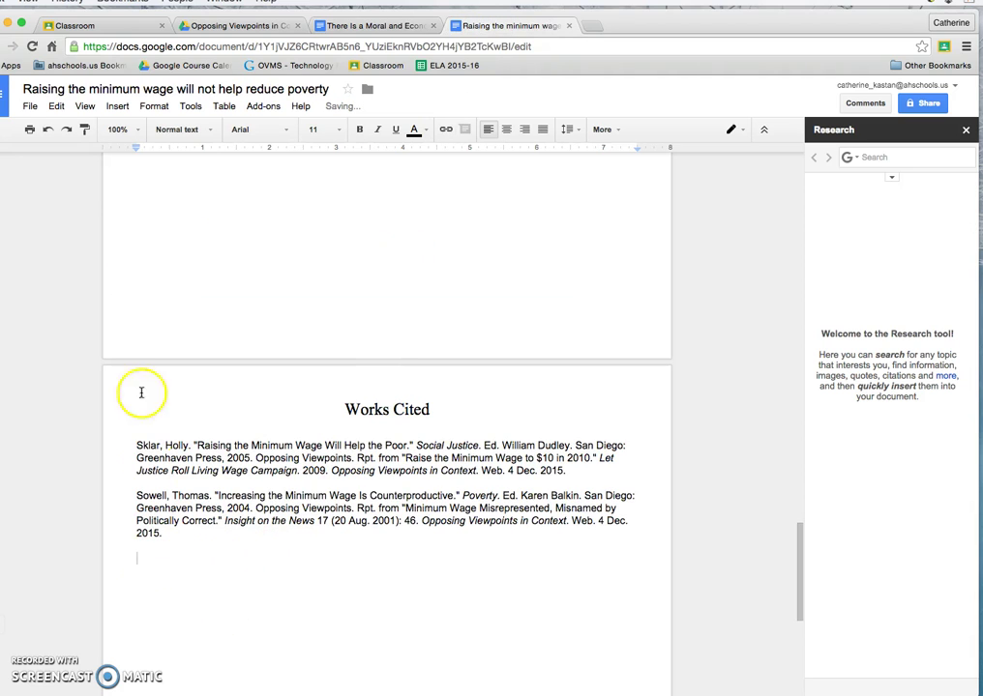
left_click(57, 110)
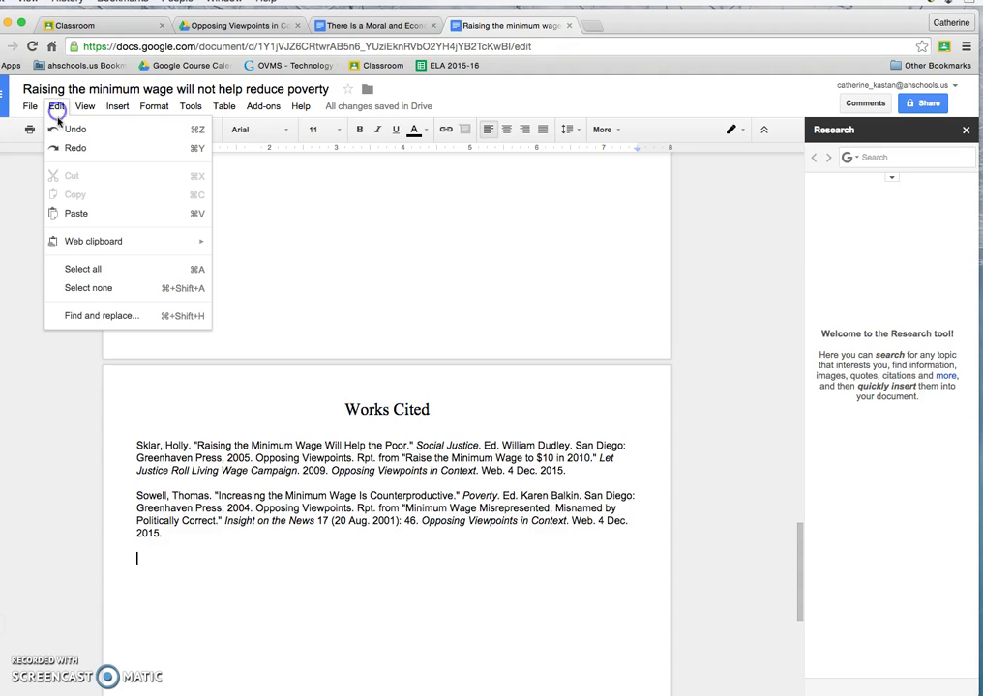
left_click(95, 214)
left_click(160, 411)
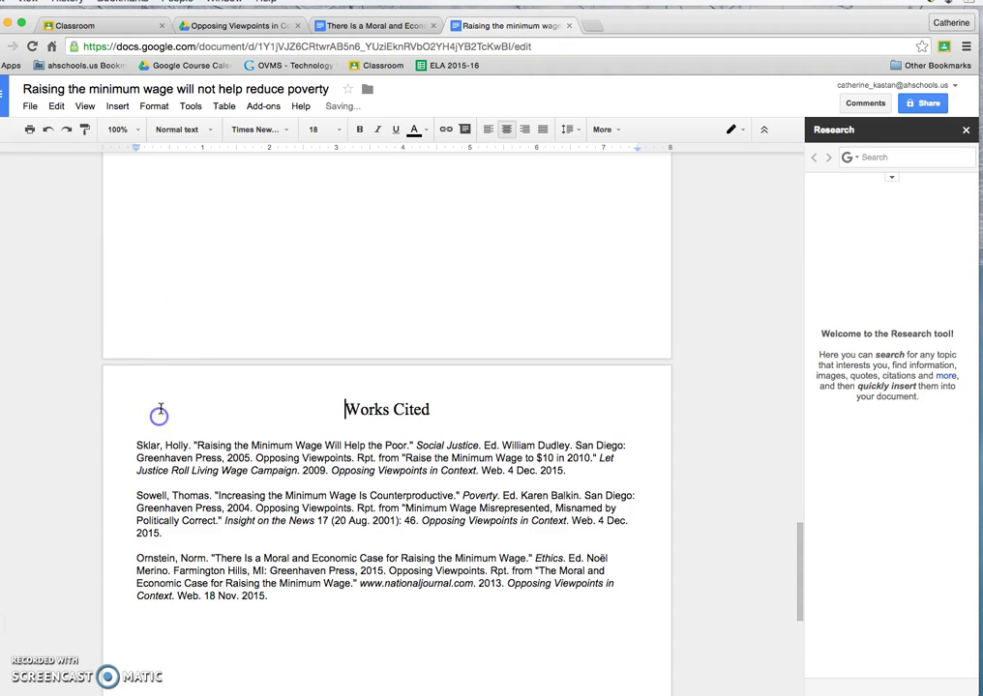
left_click(168, 404)
left_click(123, 478)
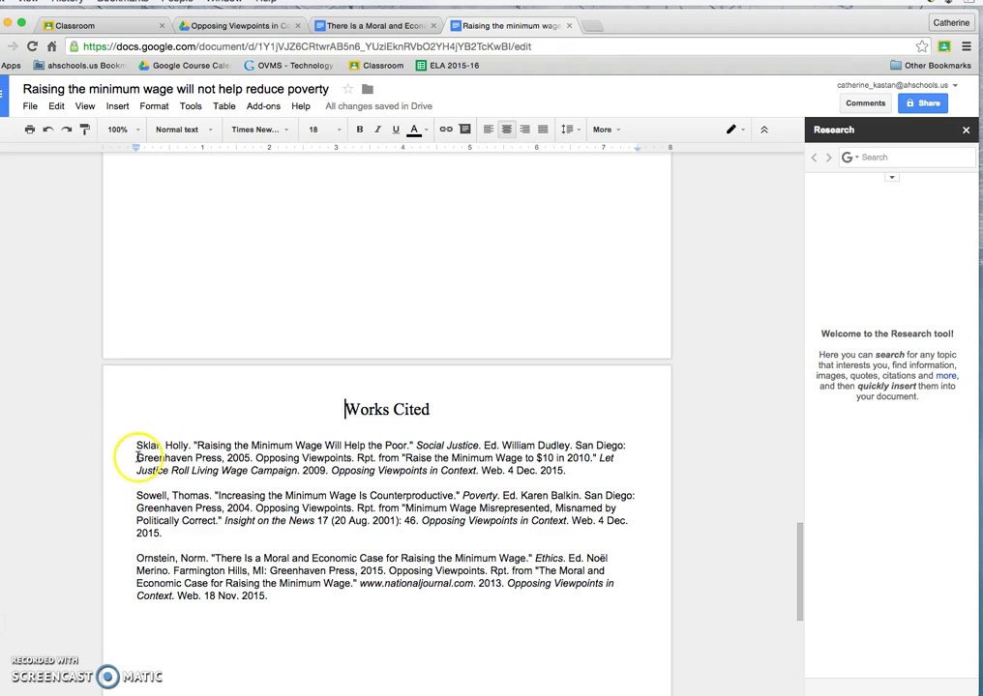
Try to indent the second line of the first citation with a tab, without a line break before it
left_click(136, 445)
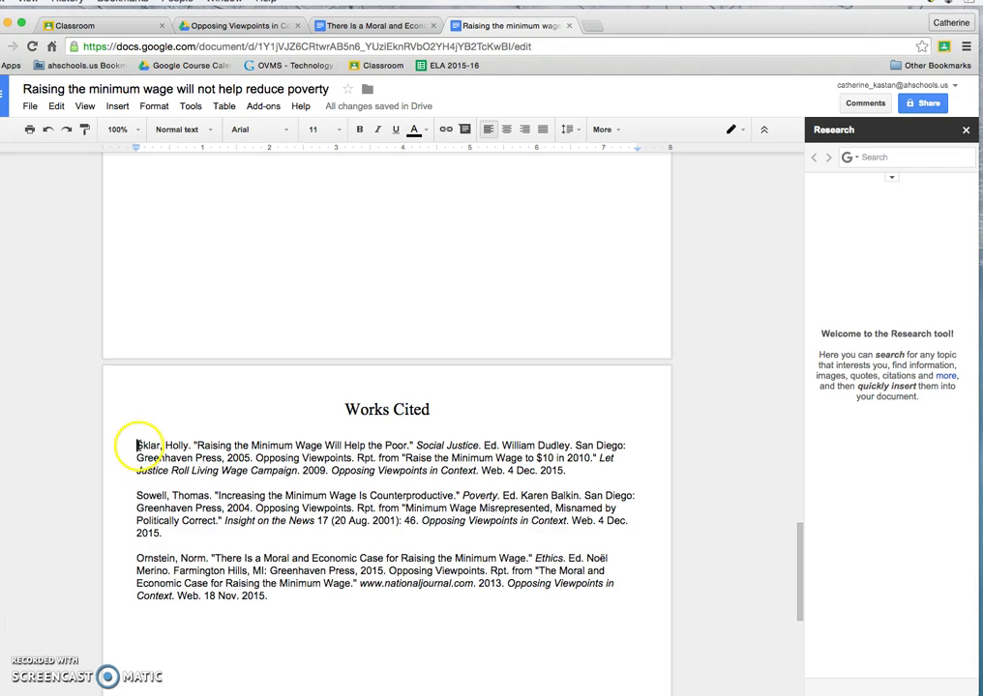
left_click(136, 458)
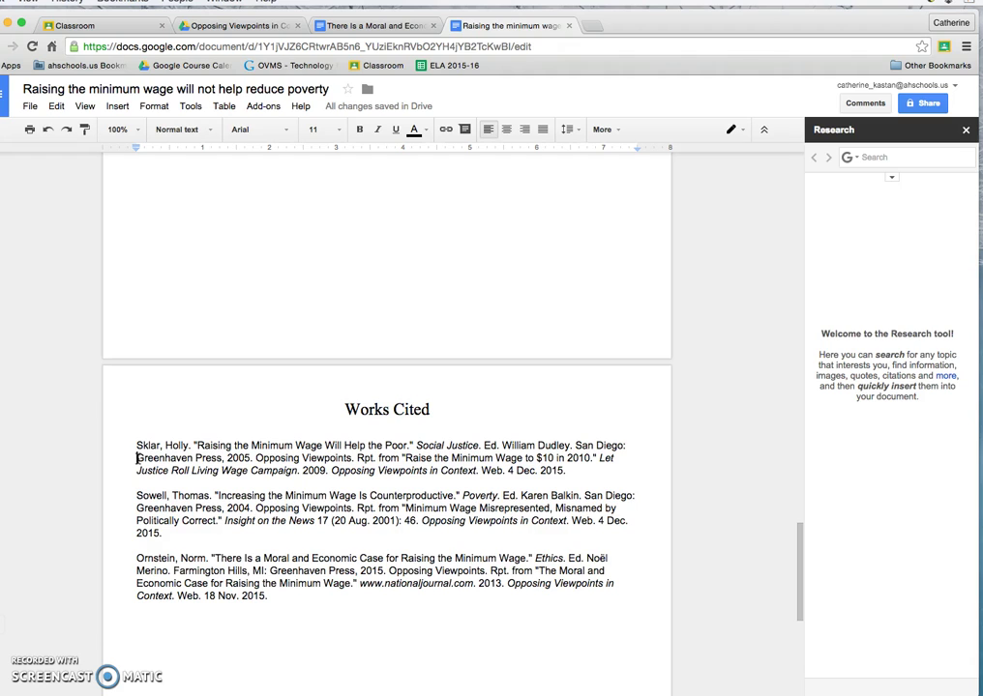
key("Tab")
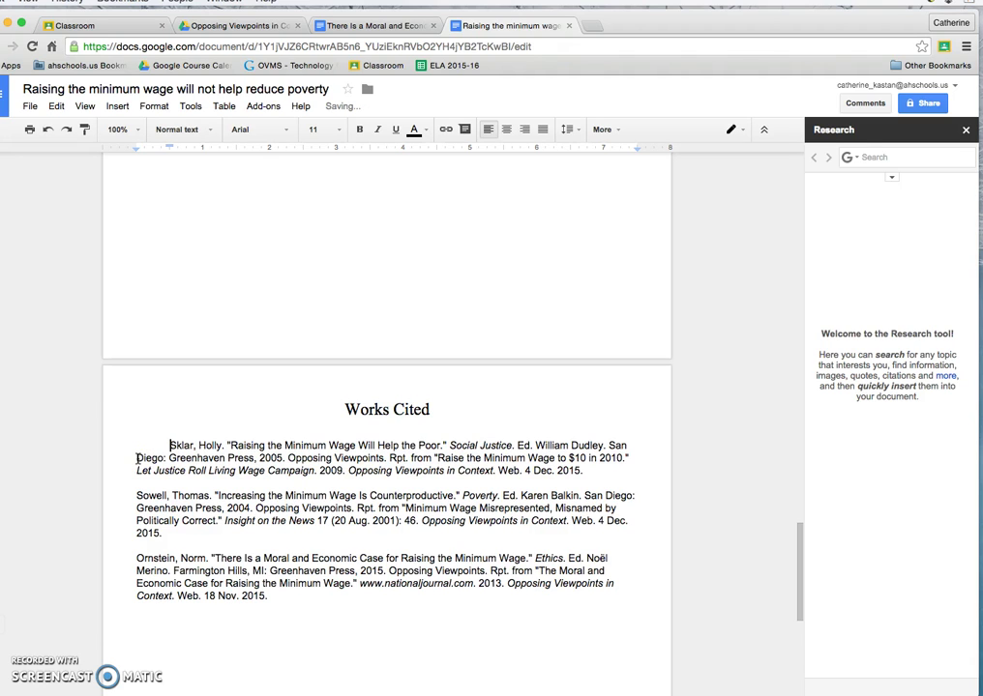
key("BackSpace")
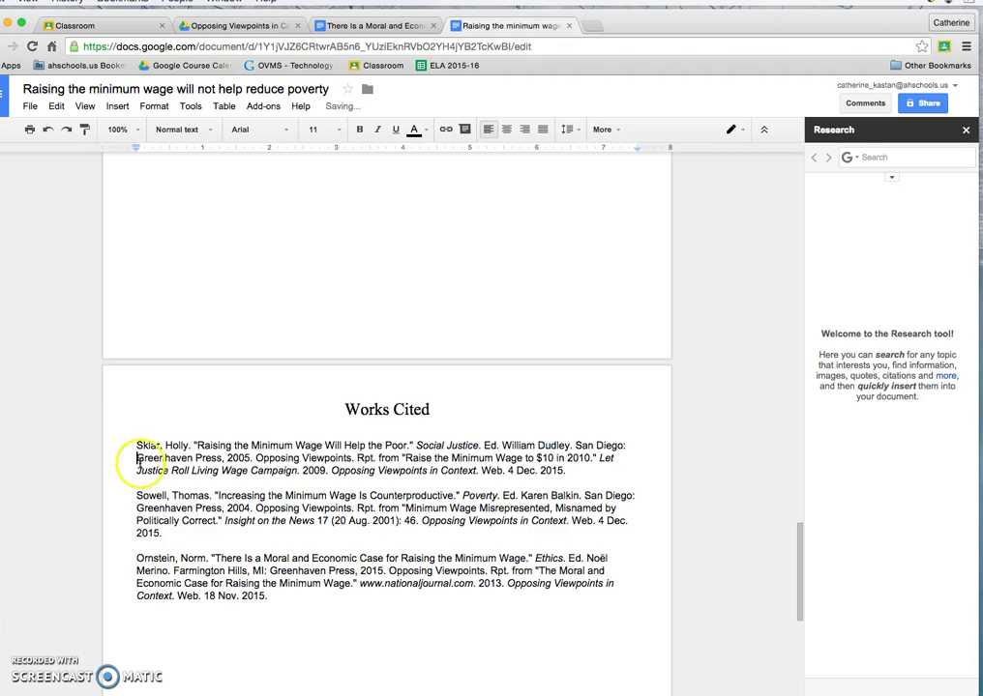
key("ctrl+z")
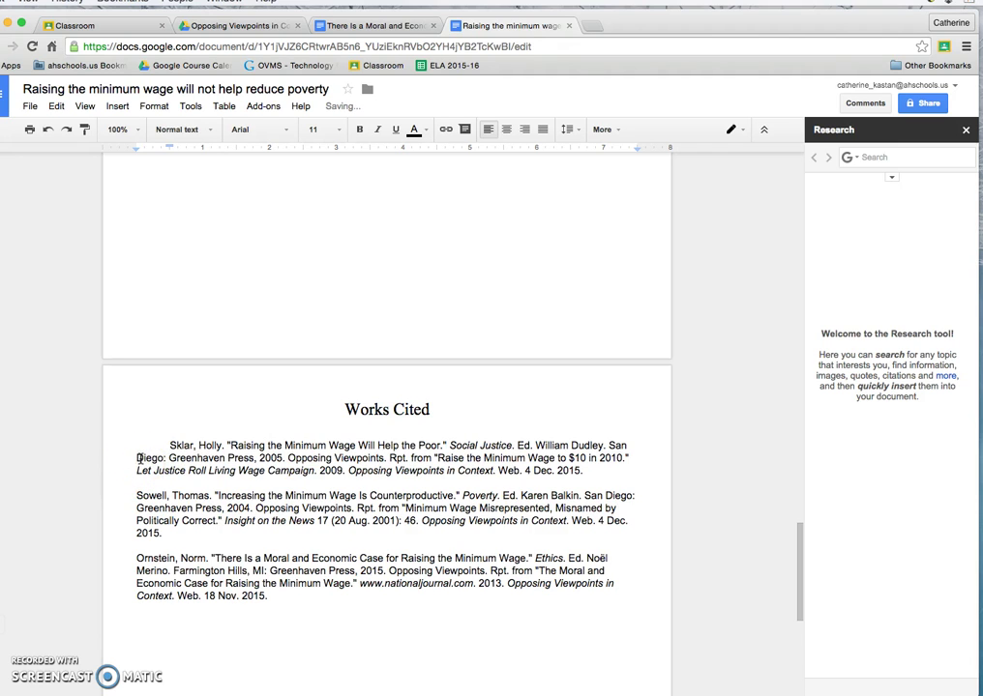
key("BackSpace")
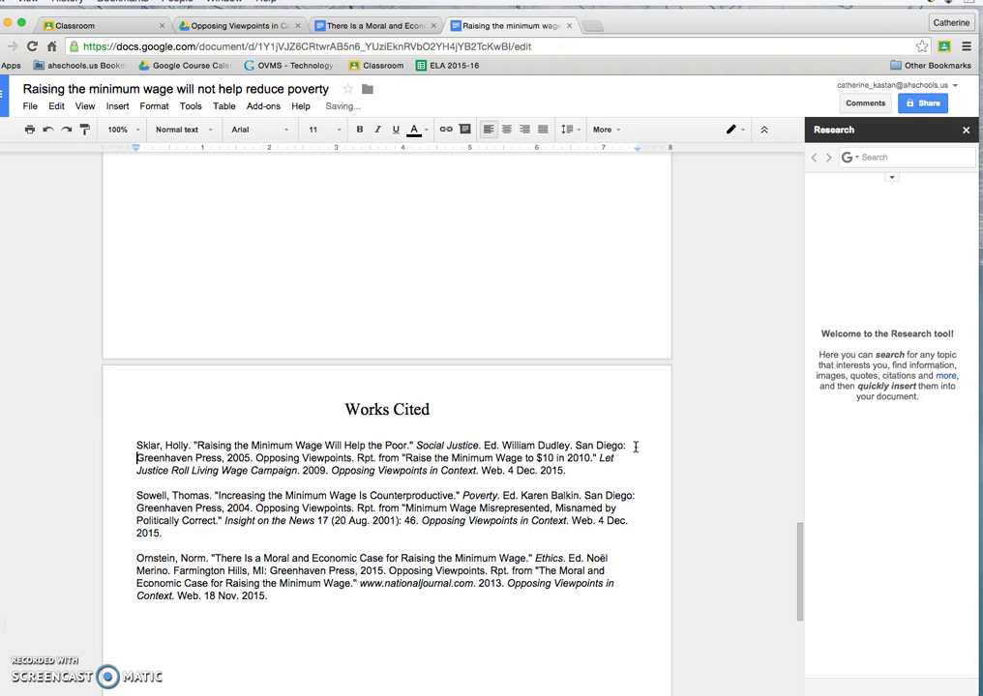
Indent the second and third lines of the first citation by one tab each to form a hanging indent
key("Tab")
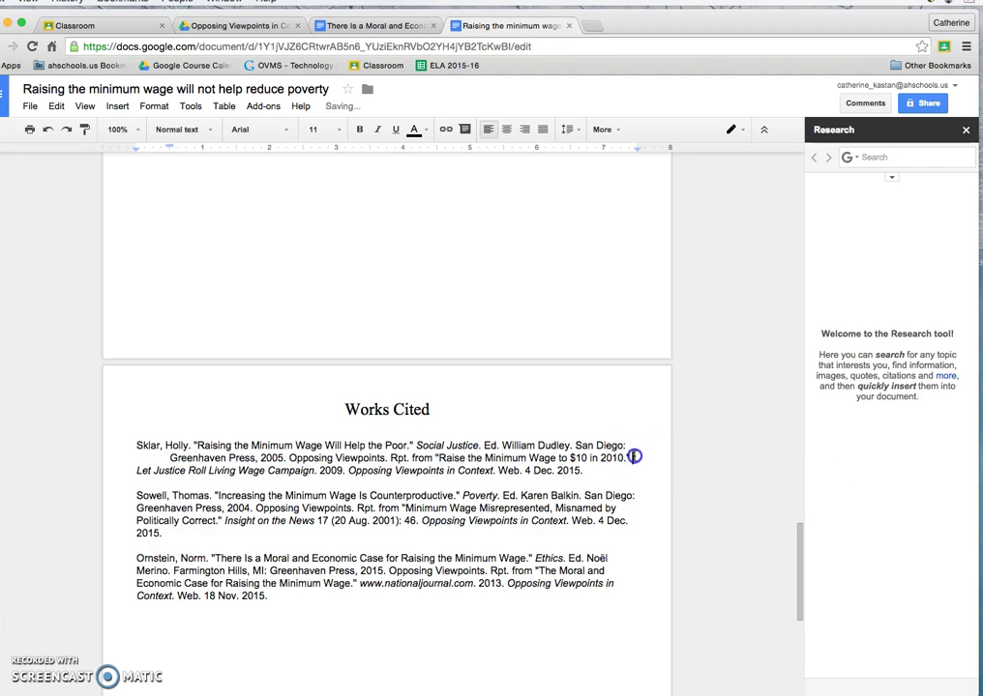
key("Tab")
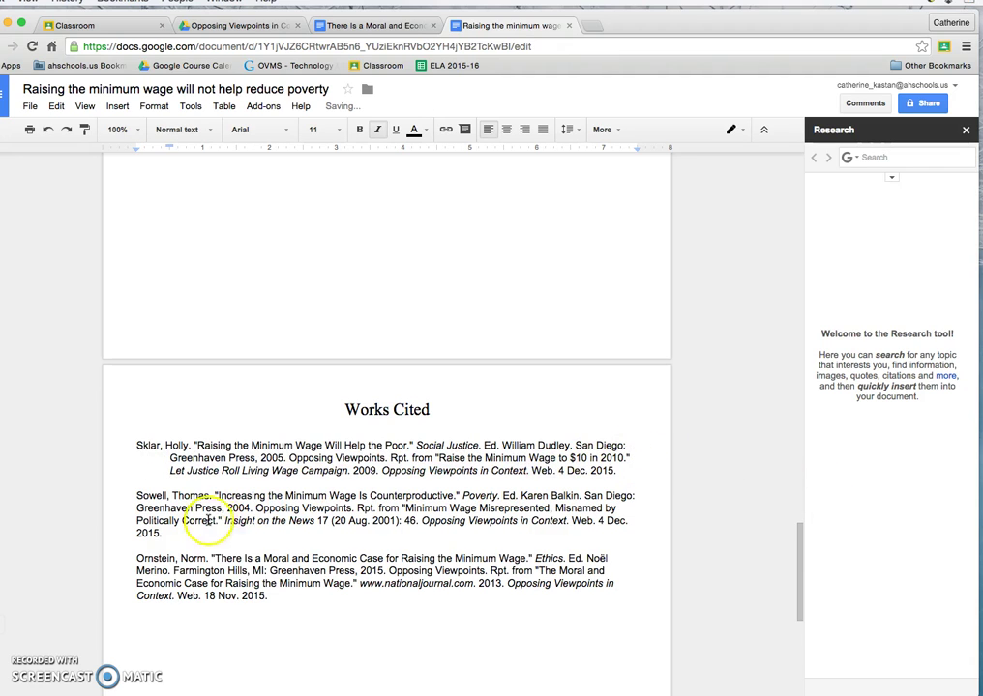
Give the second citation a hanging indent by breaking it at each line end and indenting its second, third and fourth lines
left_click(639, 495)
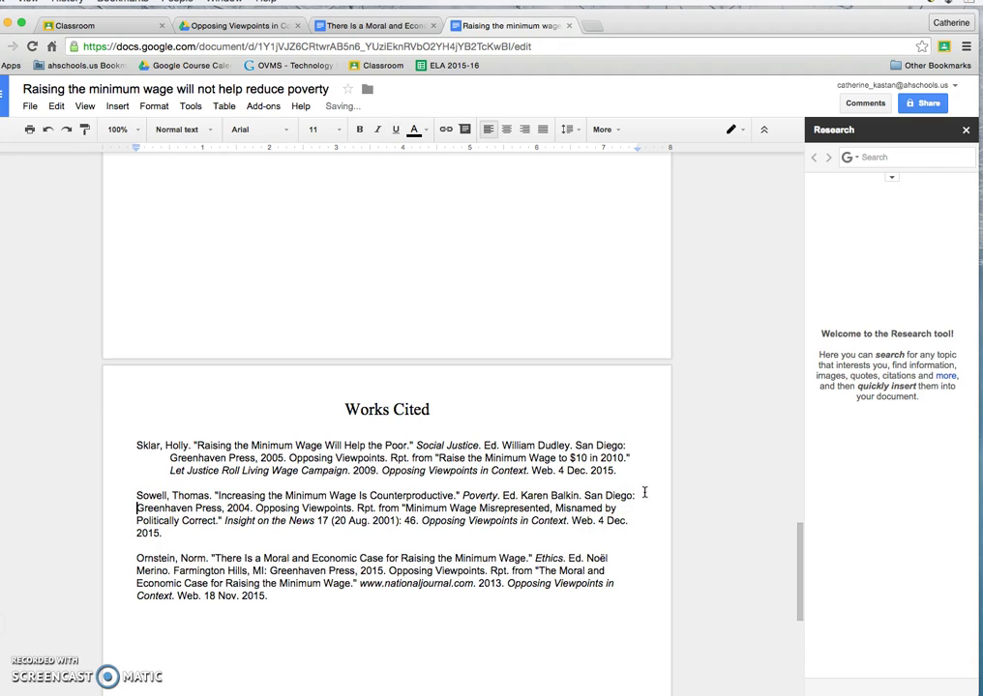
key("Return")
key("Tab")
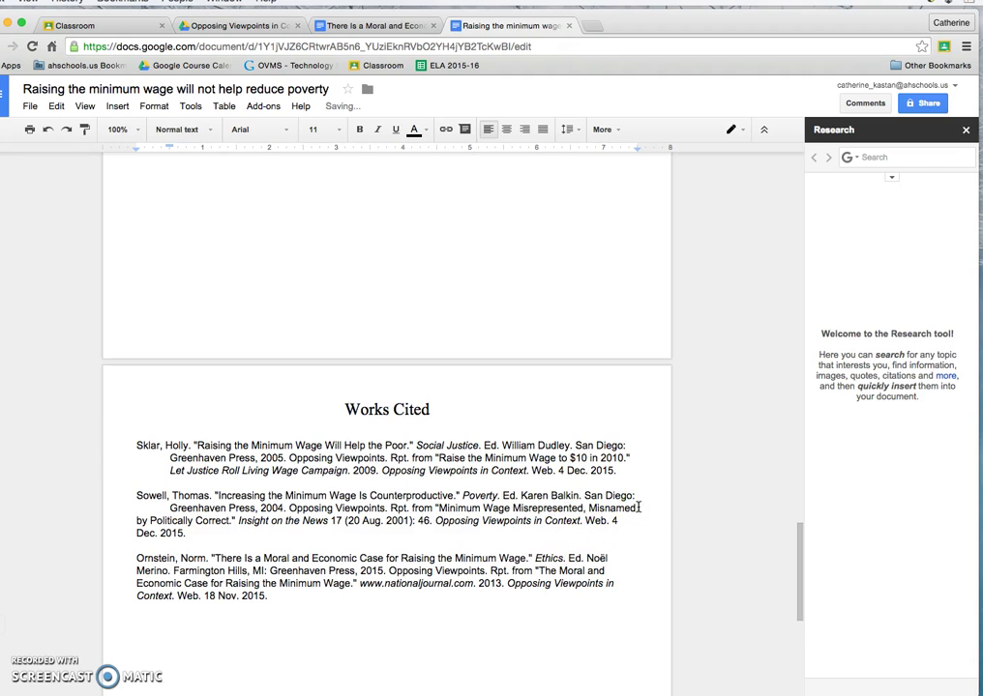
left_click(639, 508)
key("Return")
key("Tab")
left_click(617, 520)
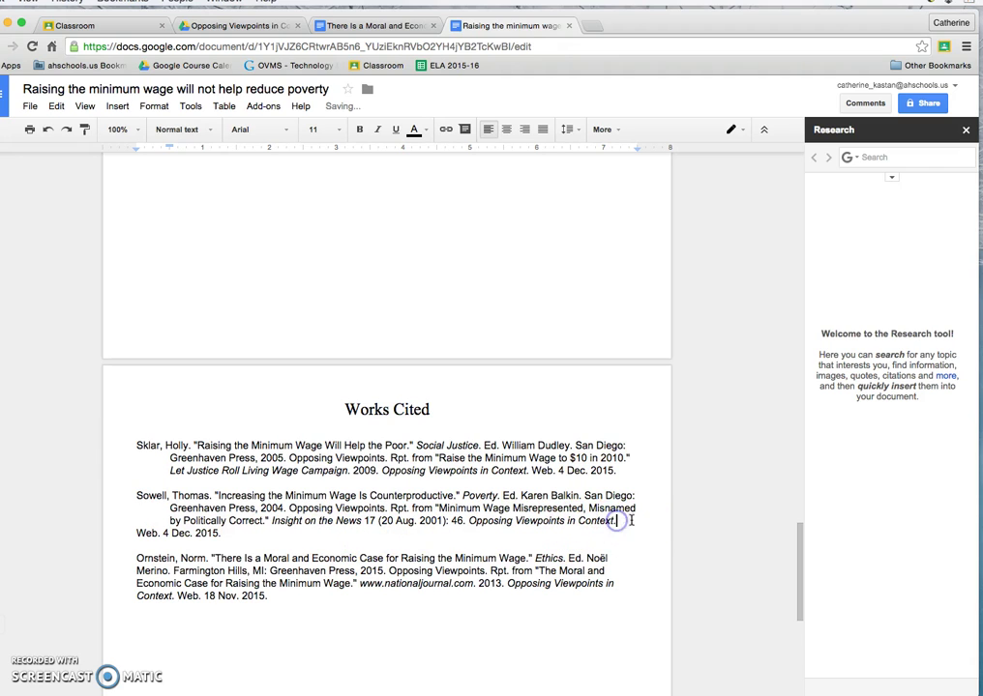
key("Return")
key("Tab")
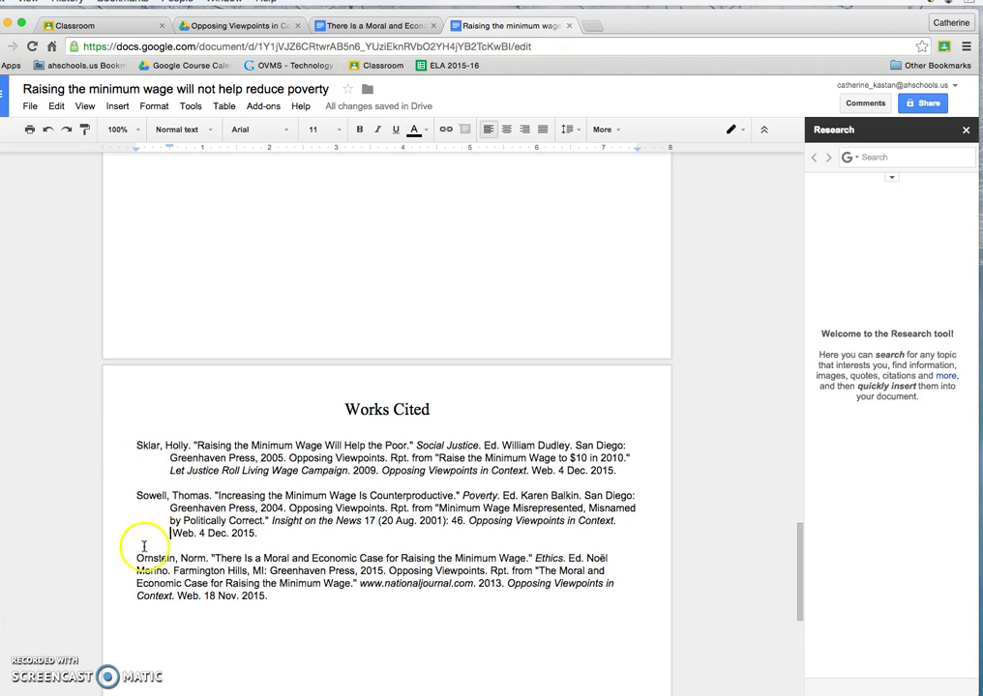
Give the third citation a hanging indent by breaking it at each line end and indenting its second, third and fourth lines
left_click(614, 557)
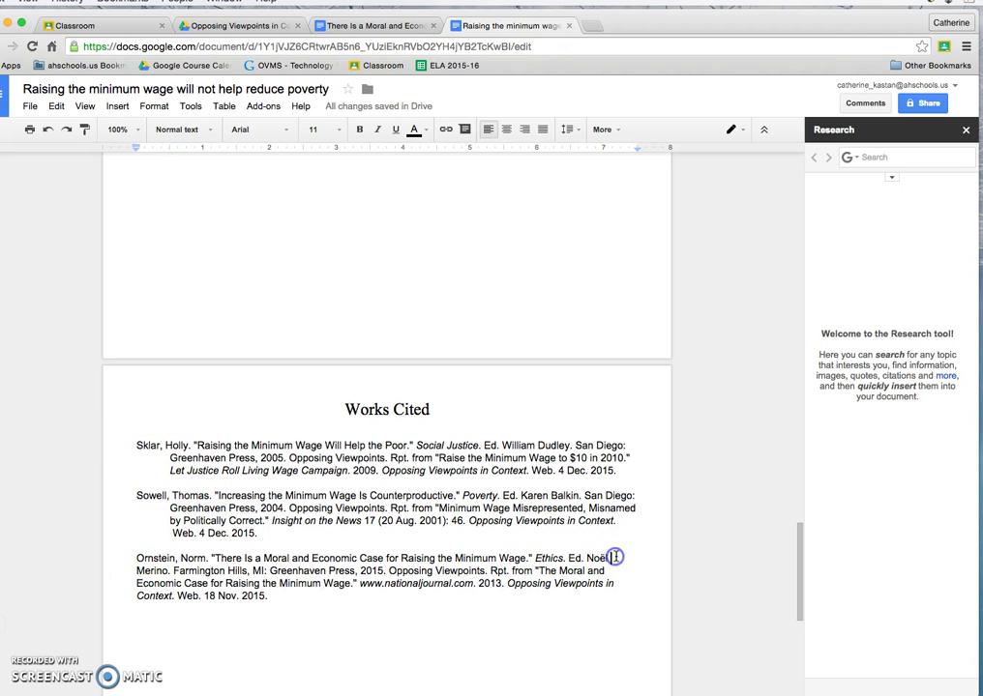
key("Return")
key("Tab")
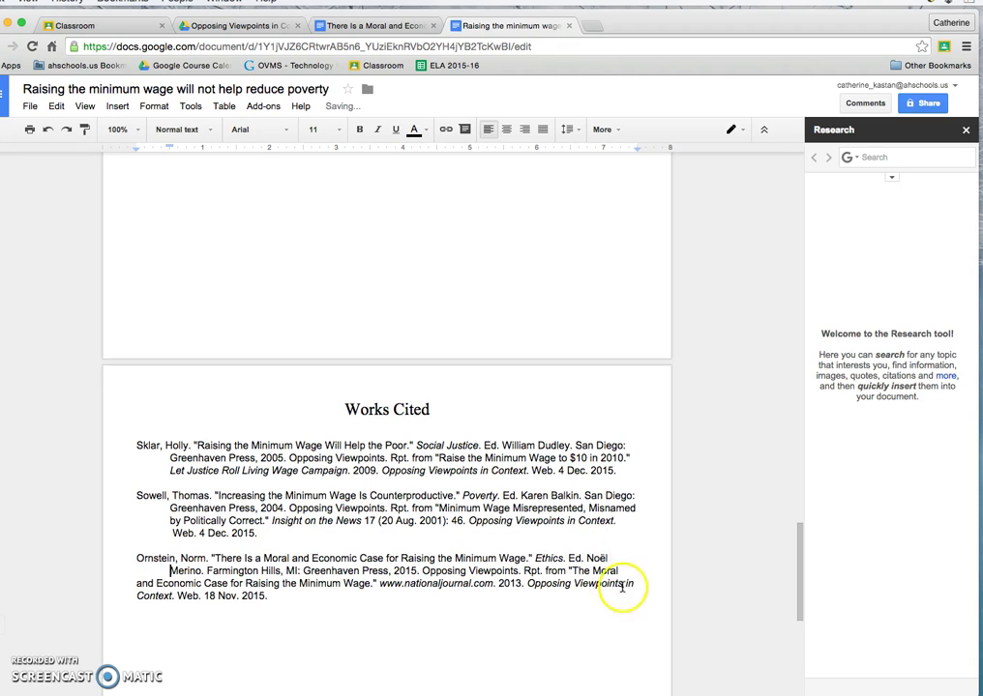
left_click(624, 570)
key("Return")
key("Tab")
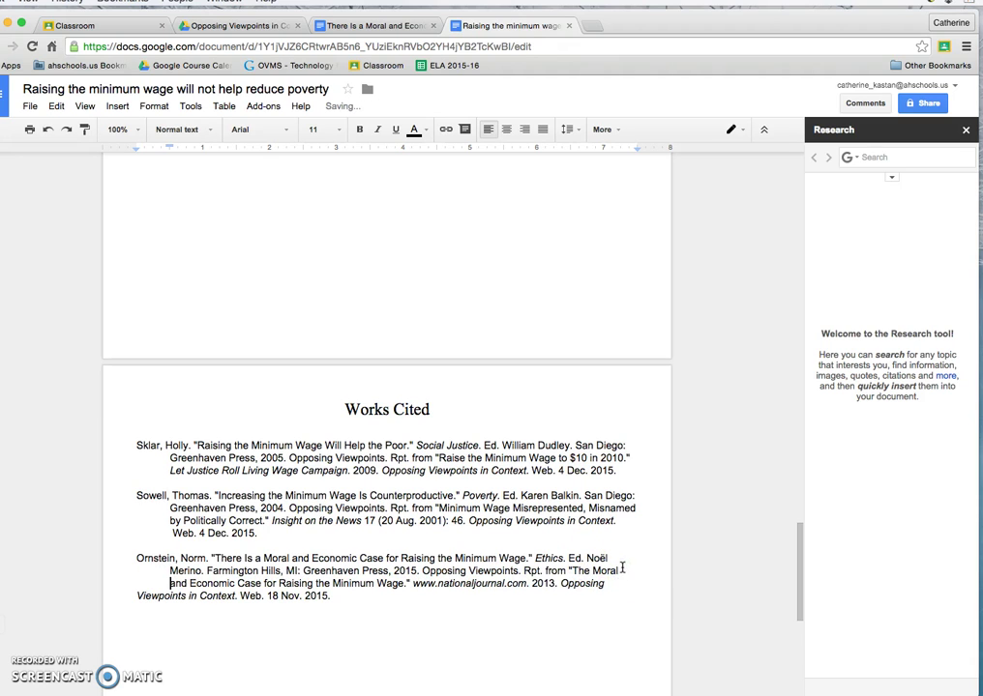
left_click(625, 587)
key("Tab")
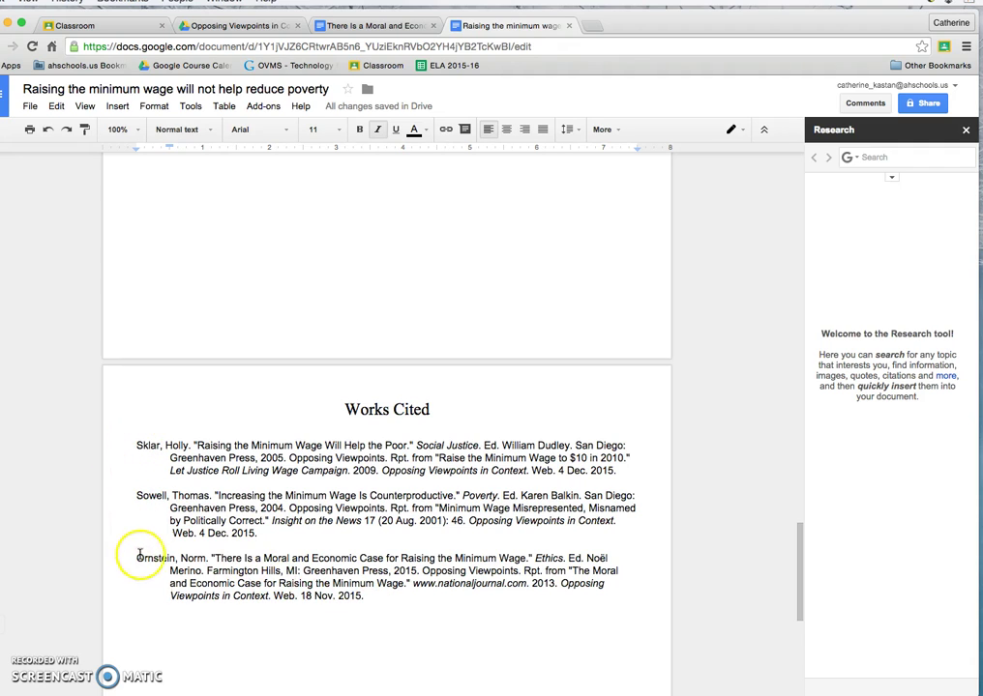
Move the third citation to the start of the Works Cited list, on a new line above the first entry, for alphabetical order
left_click_drag(131, 559, 290, 575)
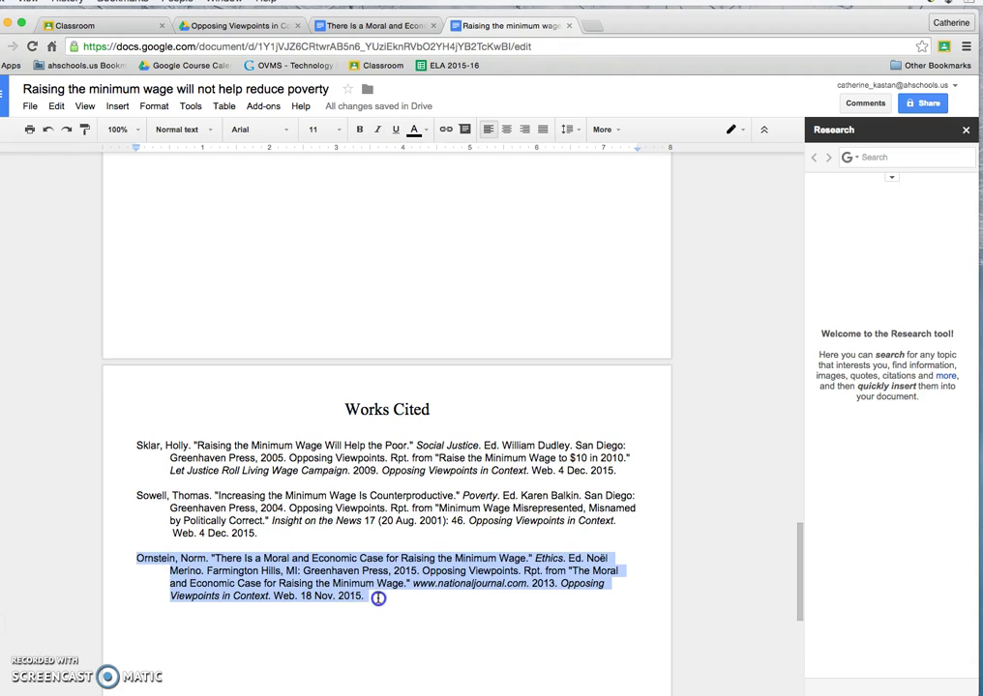
left_click(56, 105)
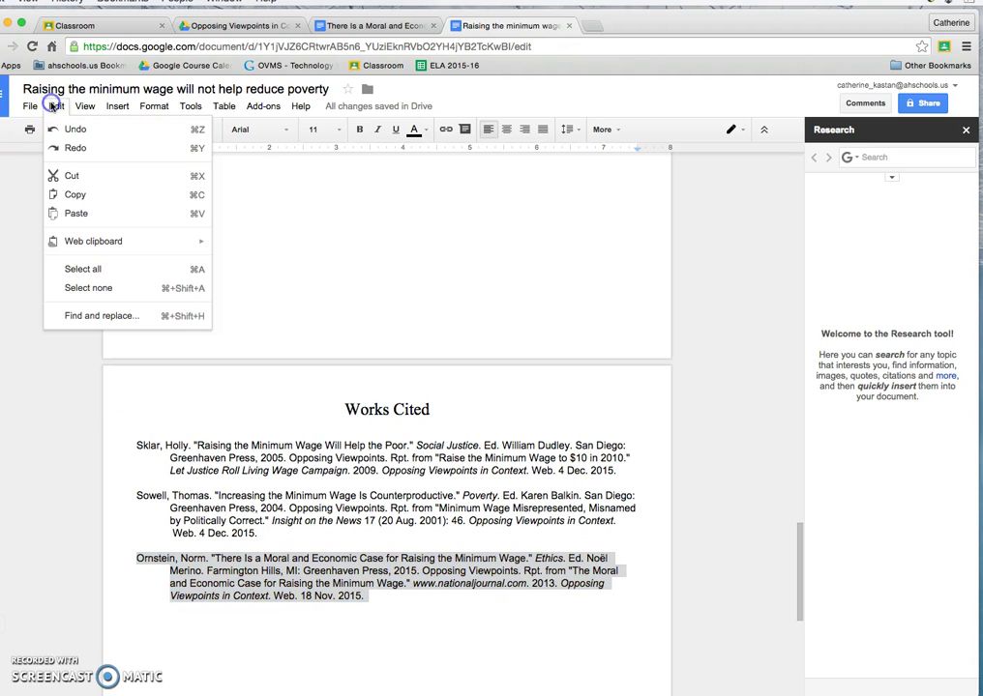
left_click(75, 177)
left_click(145, 429)
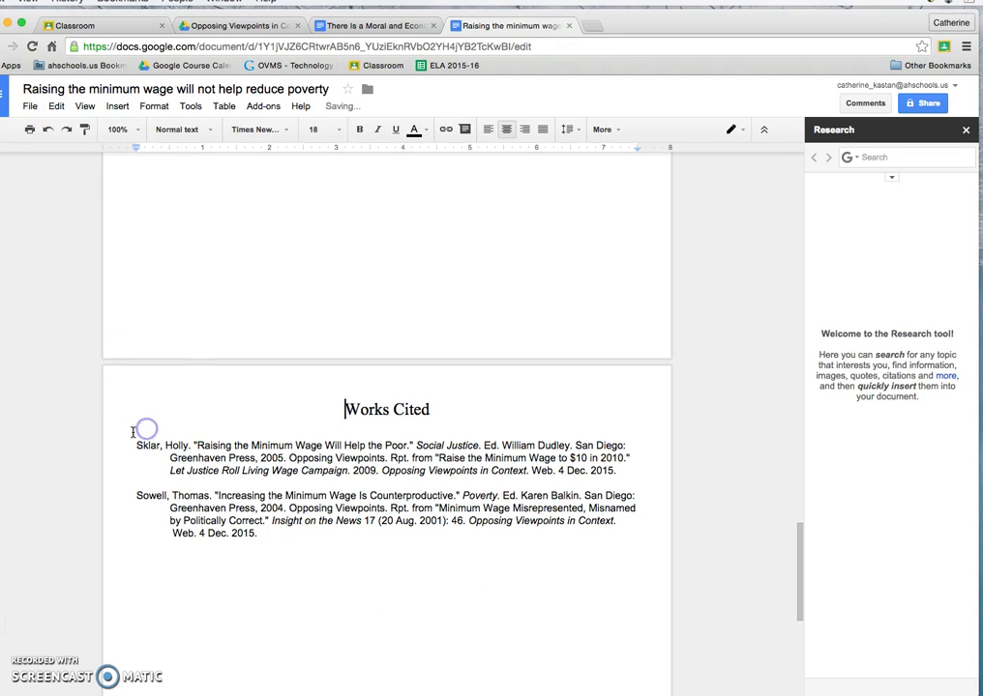
left_click(136, 445)
key("Return")
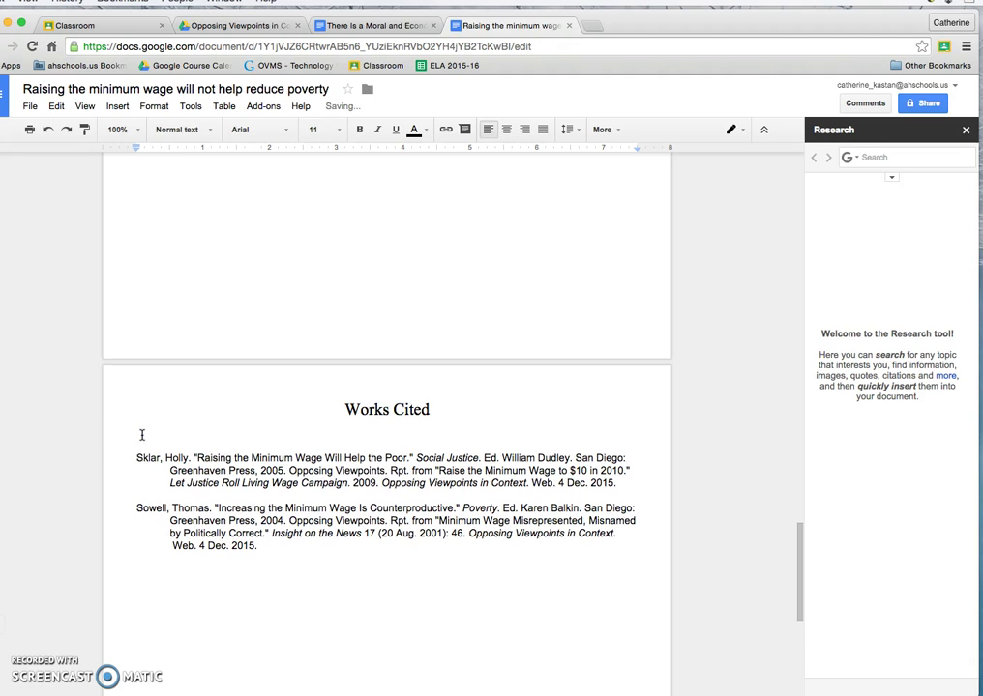
left_click(56, 105)
left_click(108, 214)
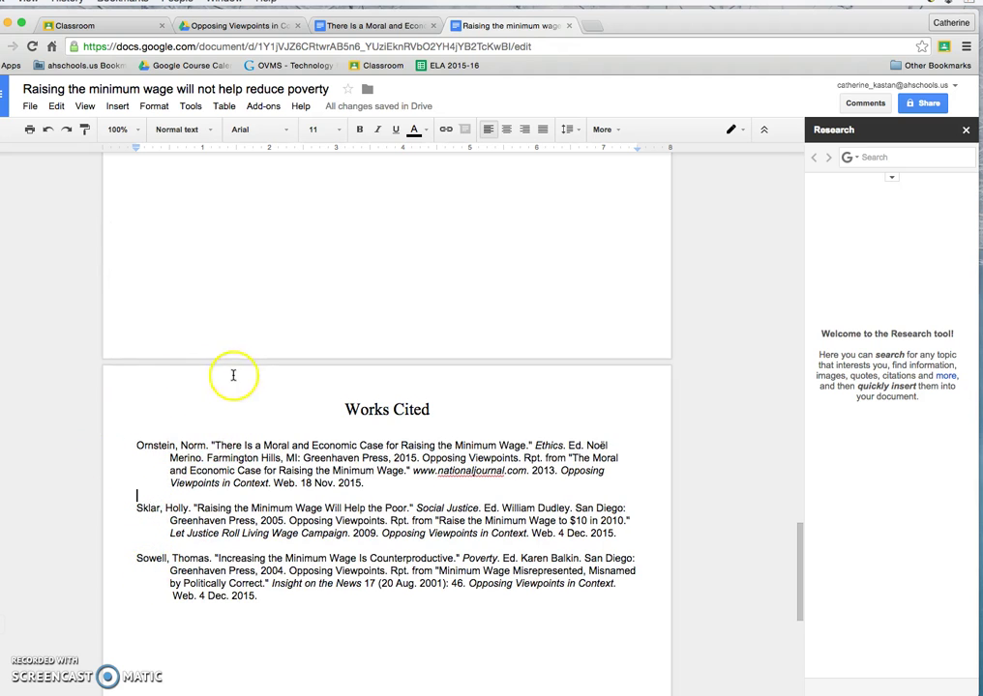
Review the whole essay from the heading and title on the first page through to the Works Cited page
left_click(330, 409)
scroll(311, 394, "up", 15)
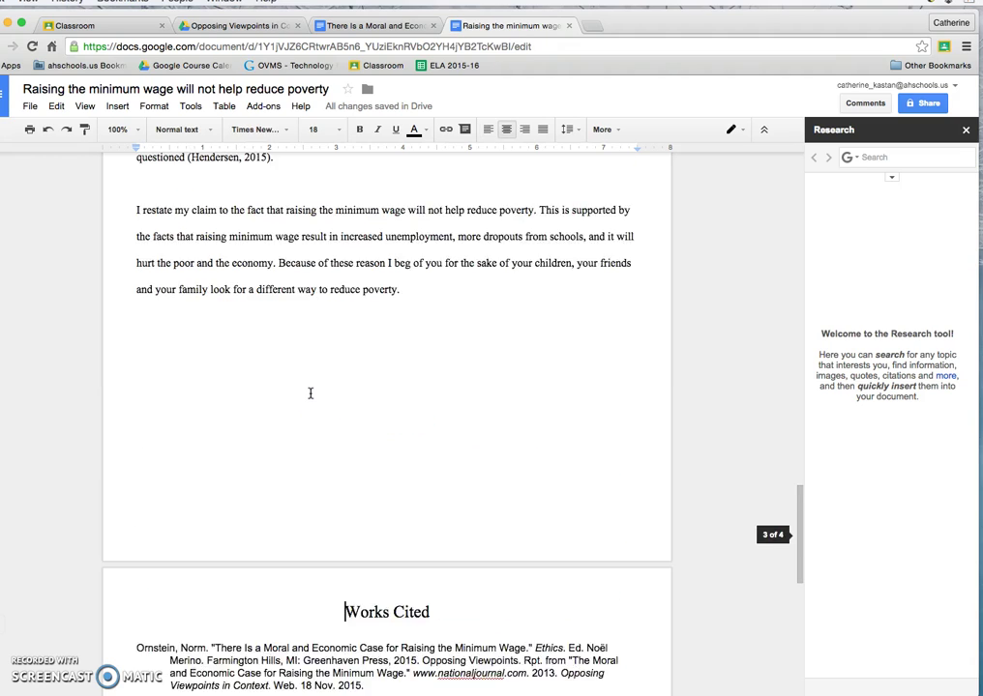
scroll(312, 394, "up", 5)
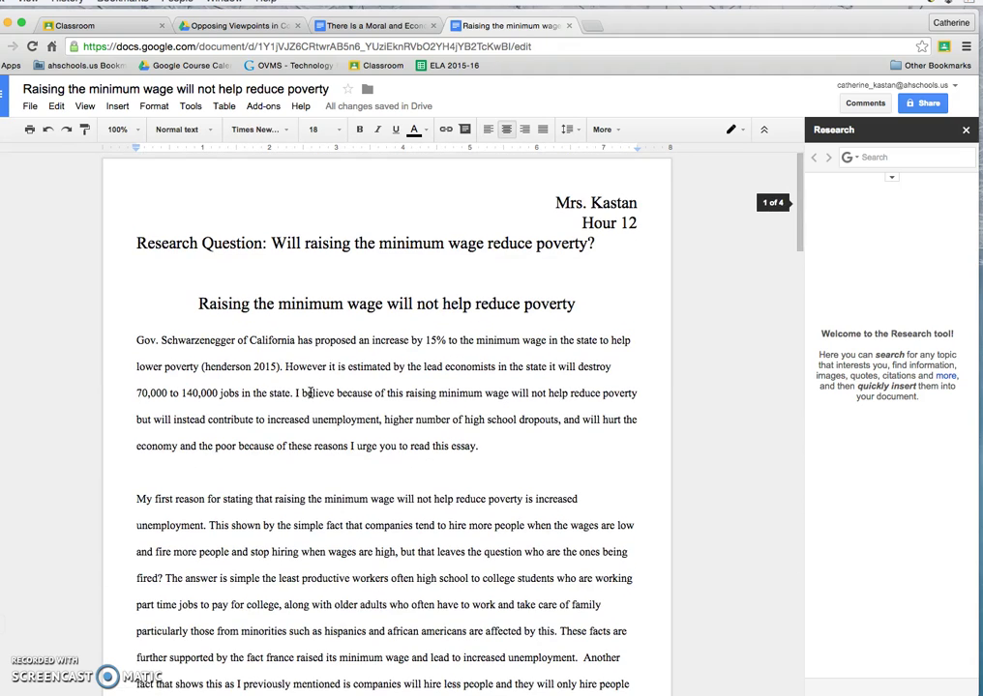
left_click(570, 224)
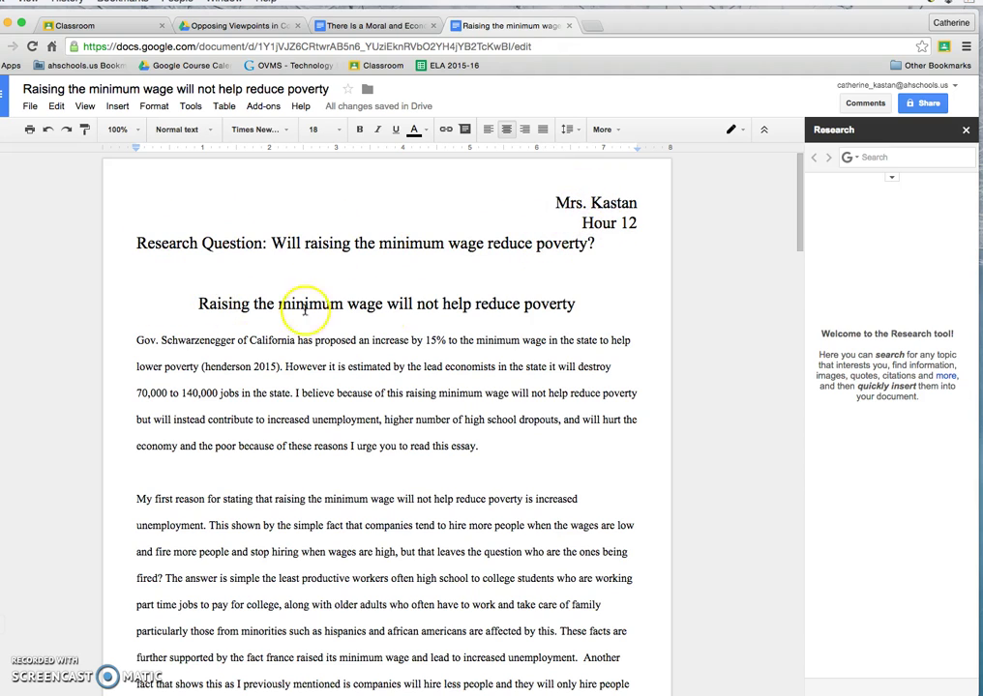
scroll(423, 322, "down", 15)
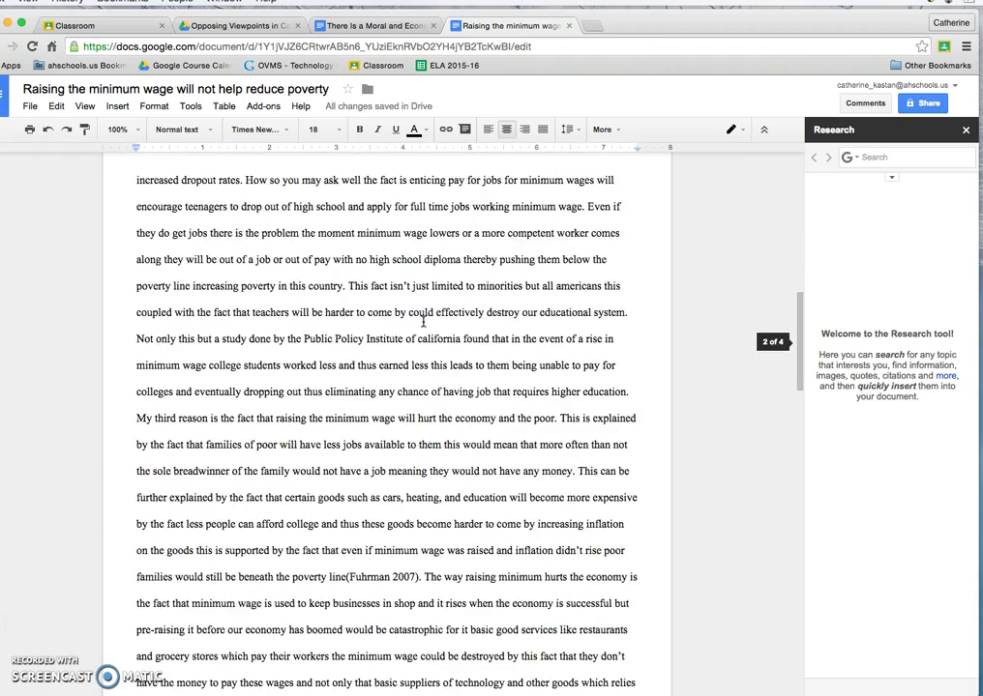
scroll(423, 322, "down", 20)
left_click(345, 307)
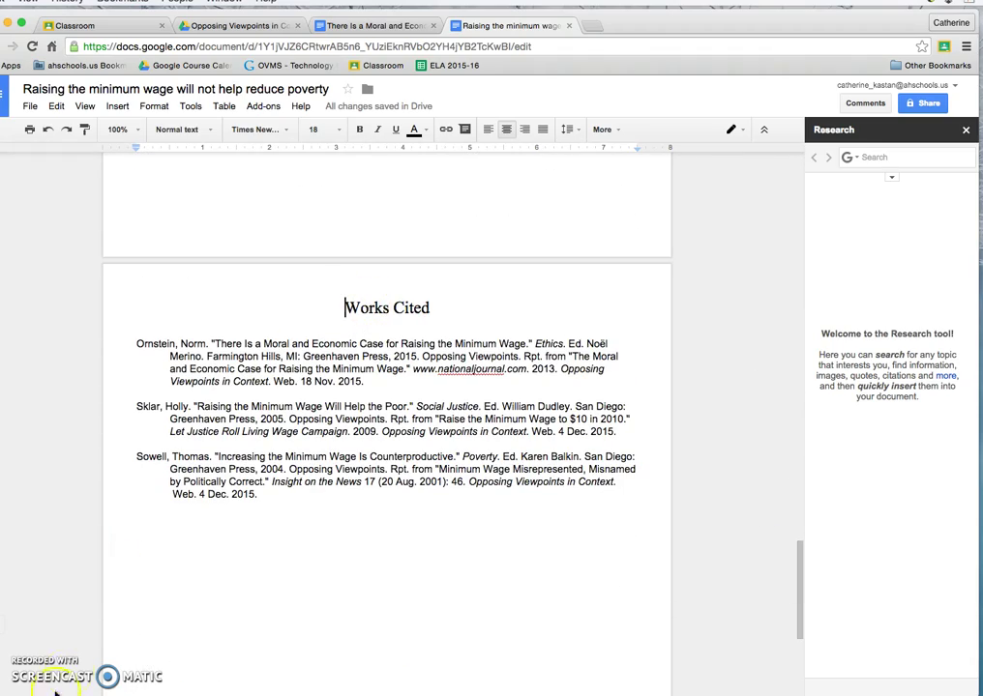